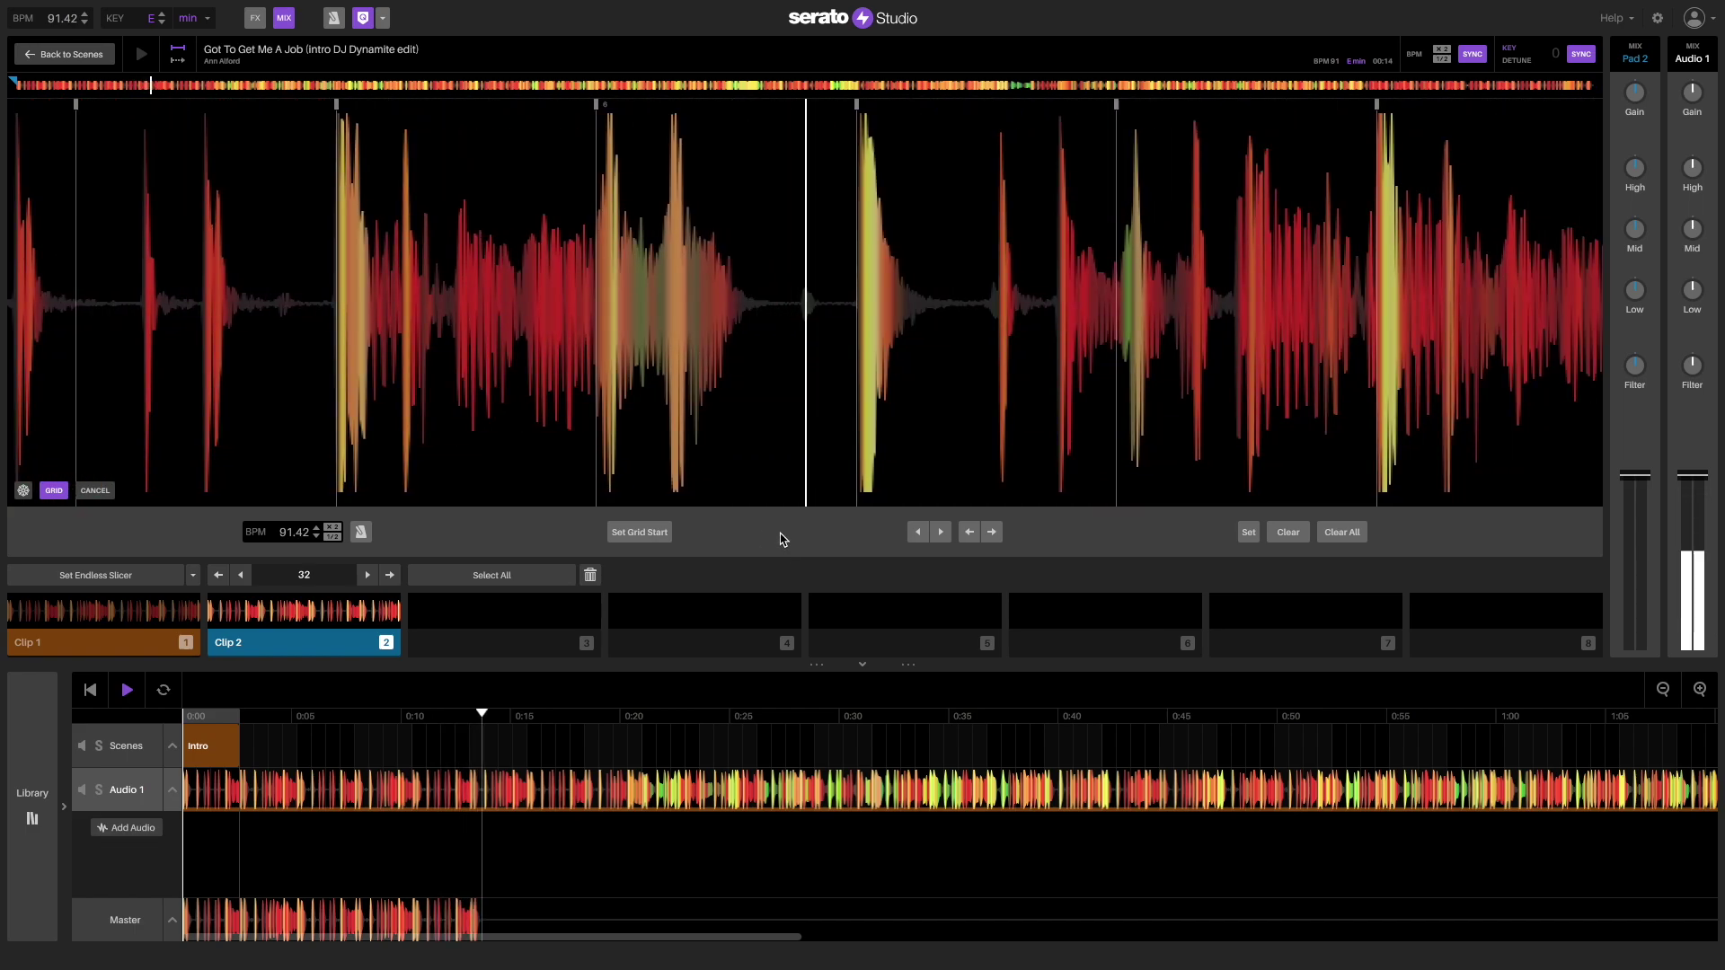
Stop Got To Get Me A Job and bring up the library to load A Bossa Eletrica - Sob A Luz Do Sol
{"action": "key", "text": "space"}
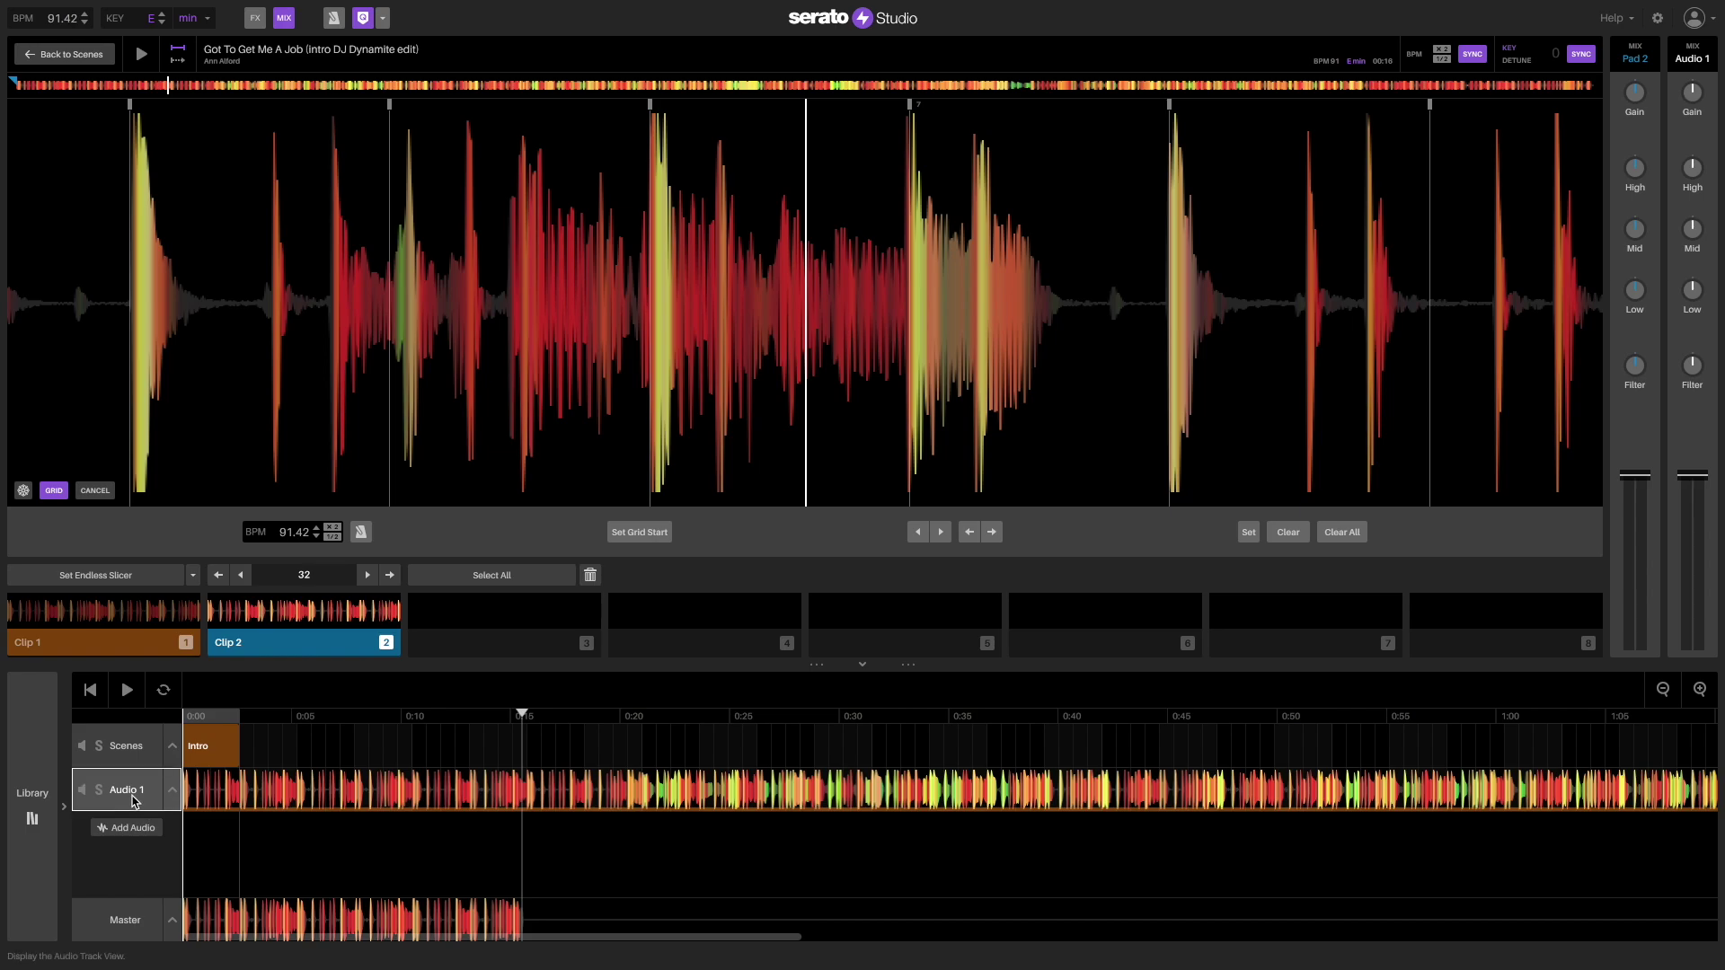
{"action": "key", "text": "ctrl+z"}
{"action": "left_click", "coordinate": [36, 797]}
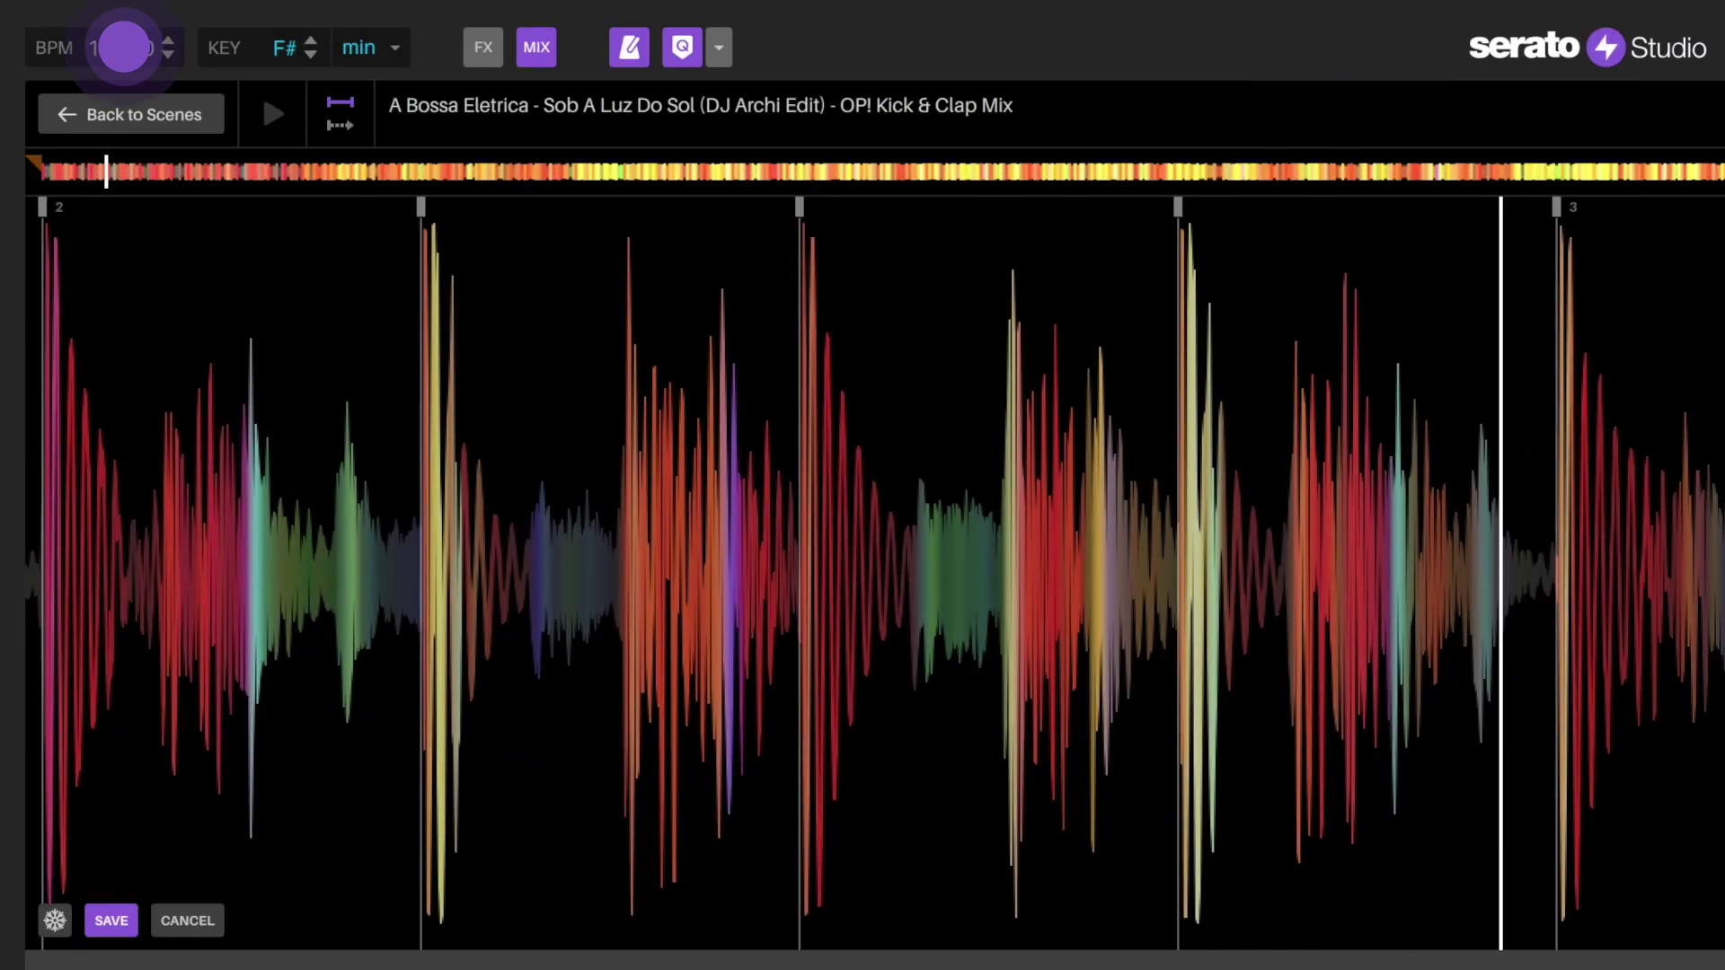
Set A Bossa Eletrica to 120 BPM, restart it, add Clip 2, and load When Love Is New Edit
{"action": "key", "text": "Return"}
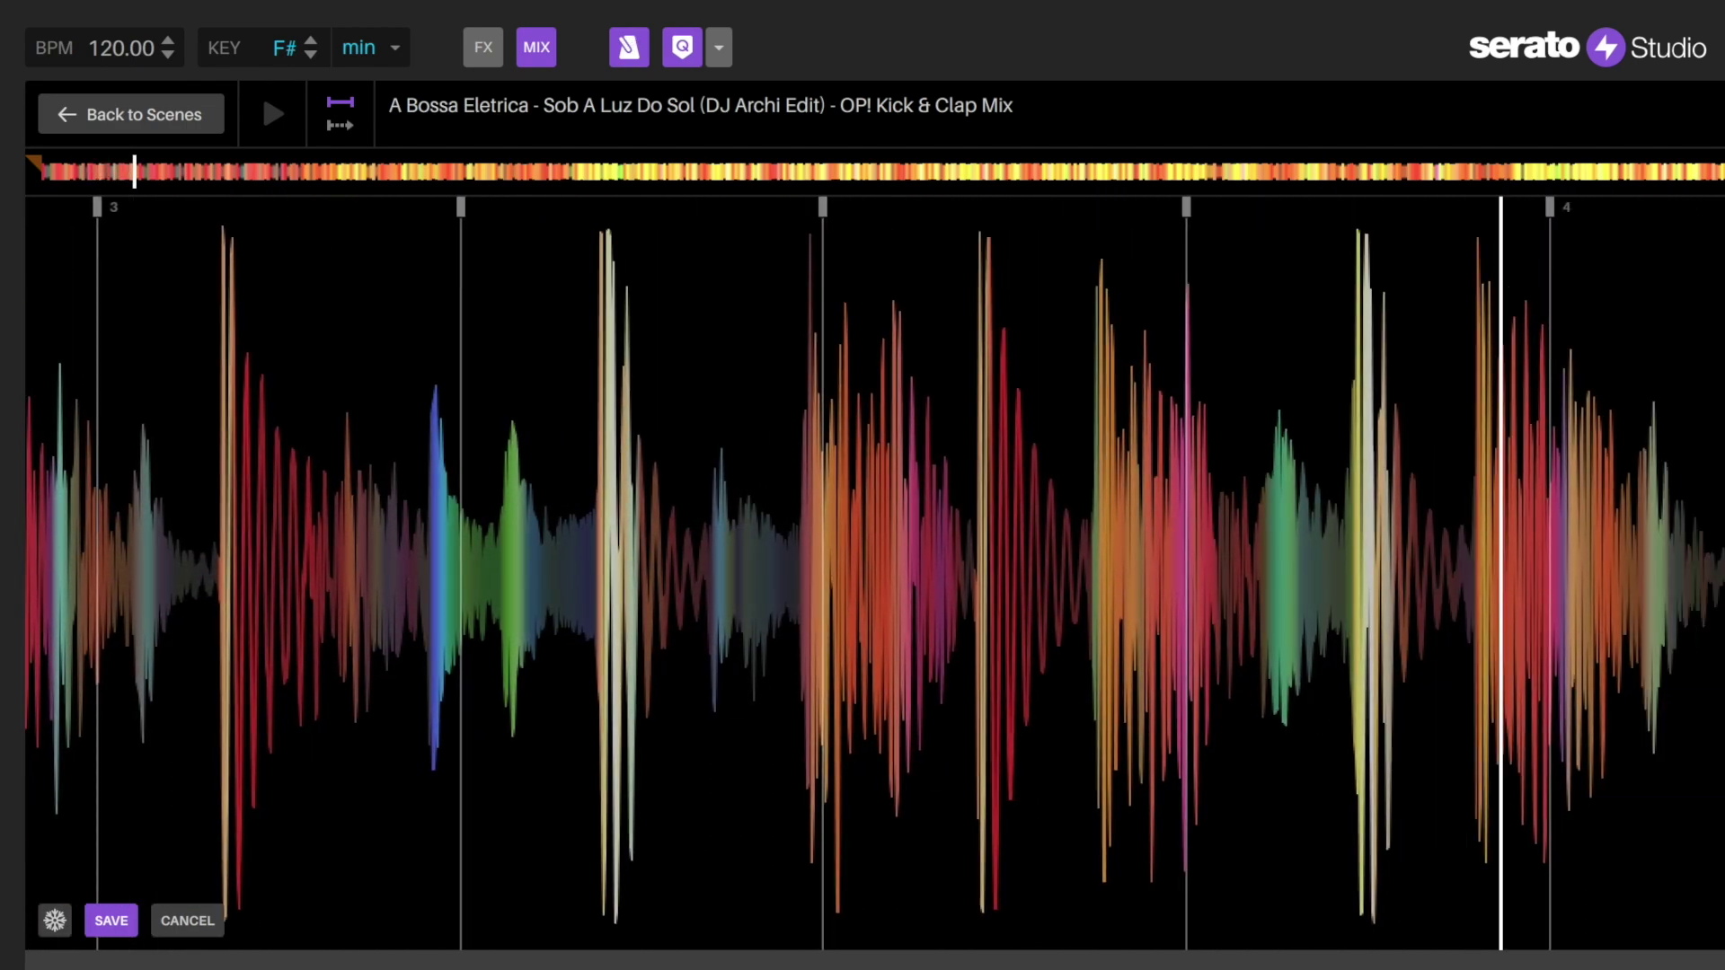
{"action": "key", "text": "space"}
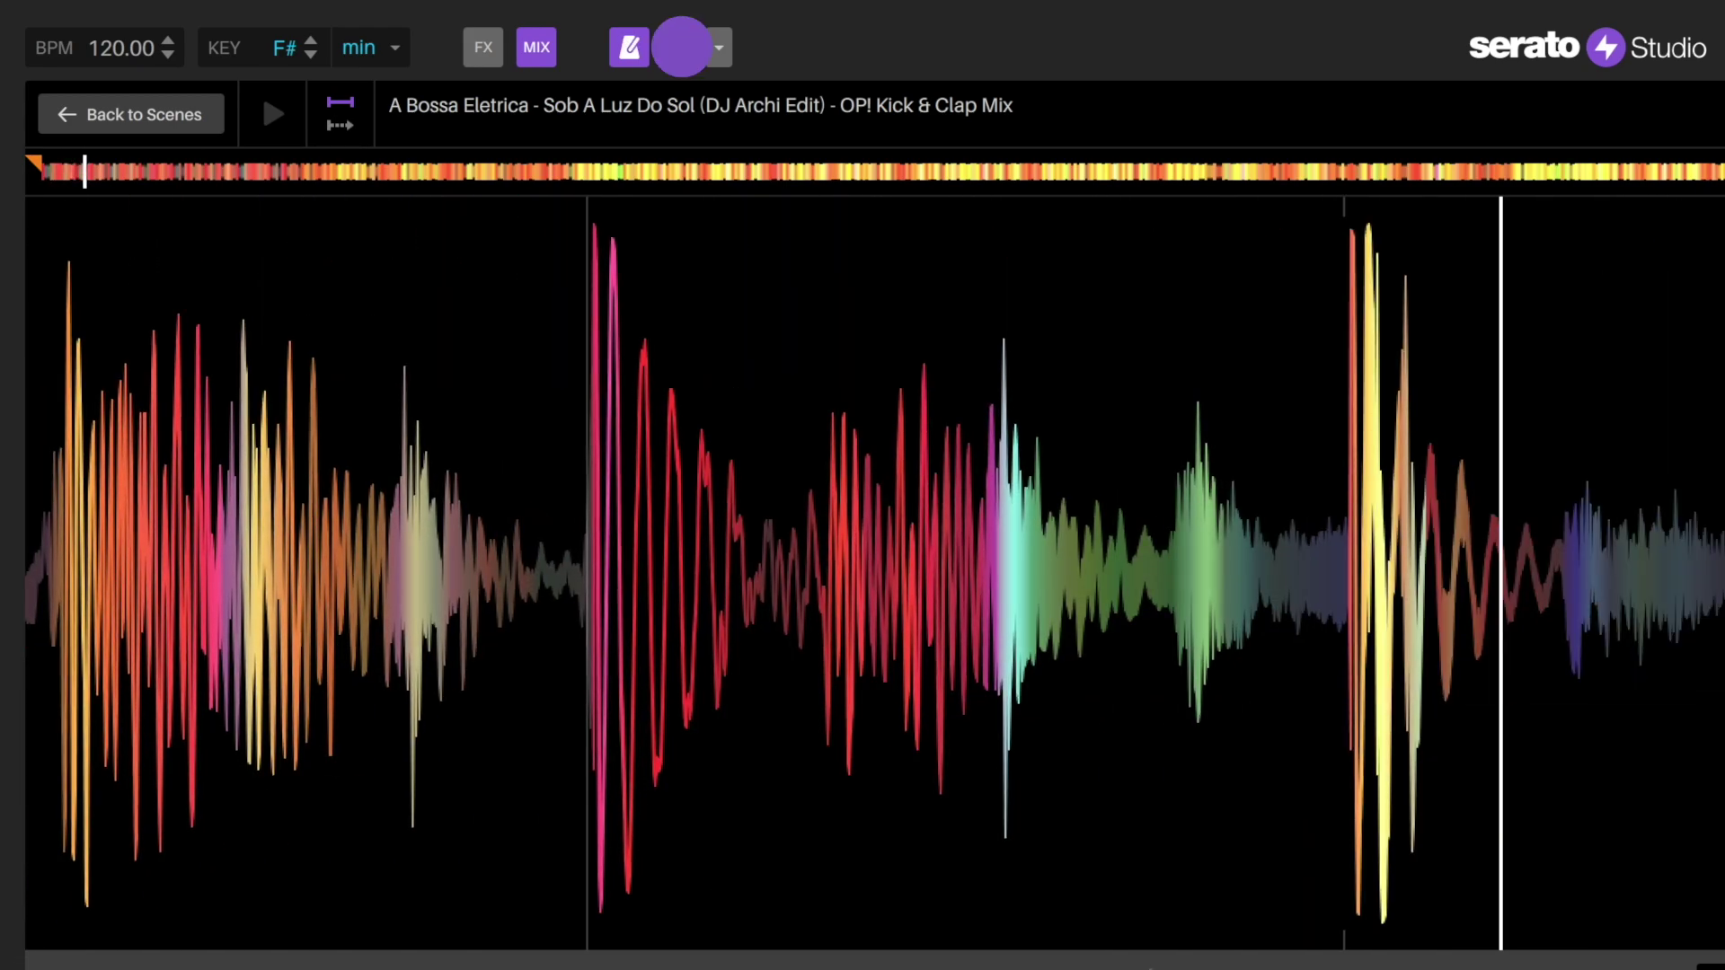
{"action": "left_click", "coordinate": [681, 47]}
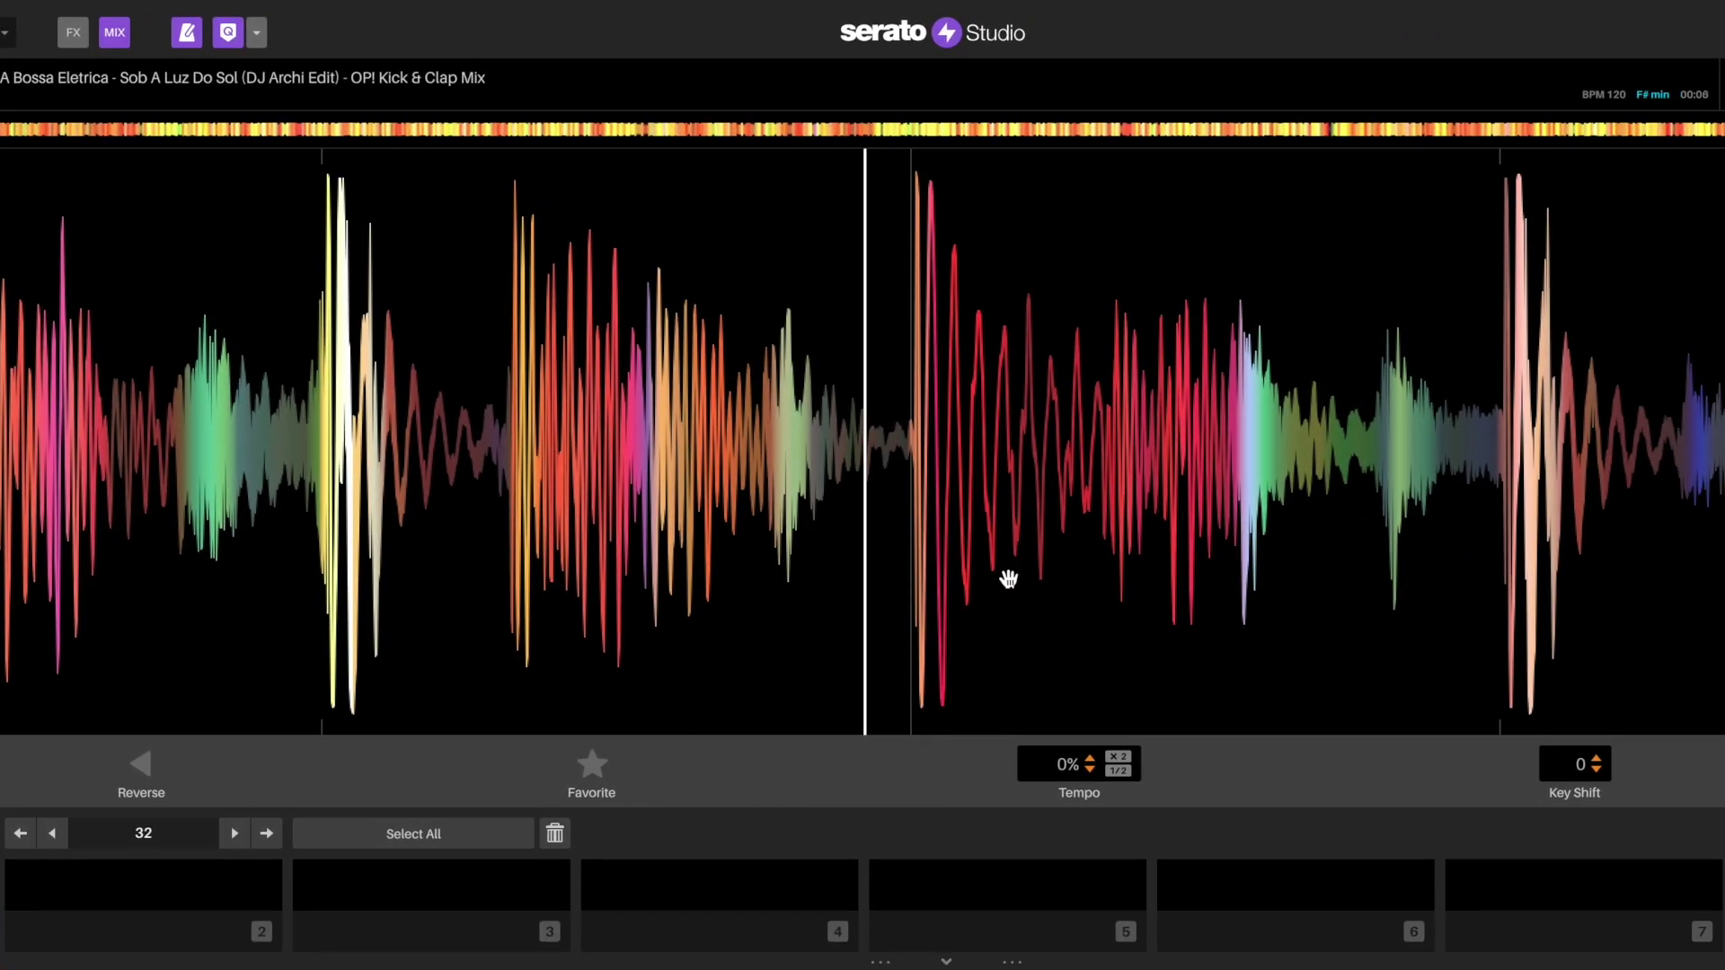
{"action": "left_click", "coordinate": [147, 890]}
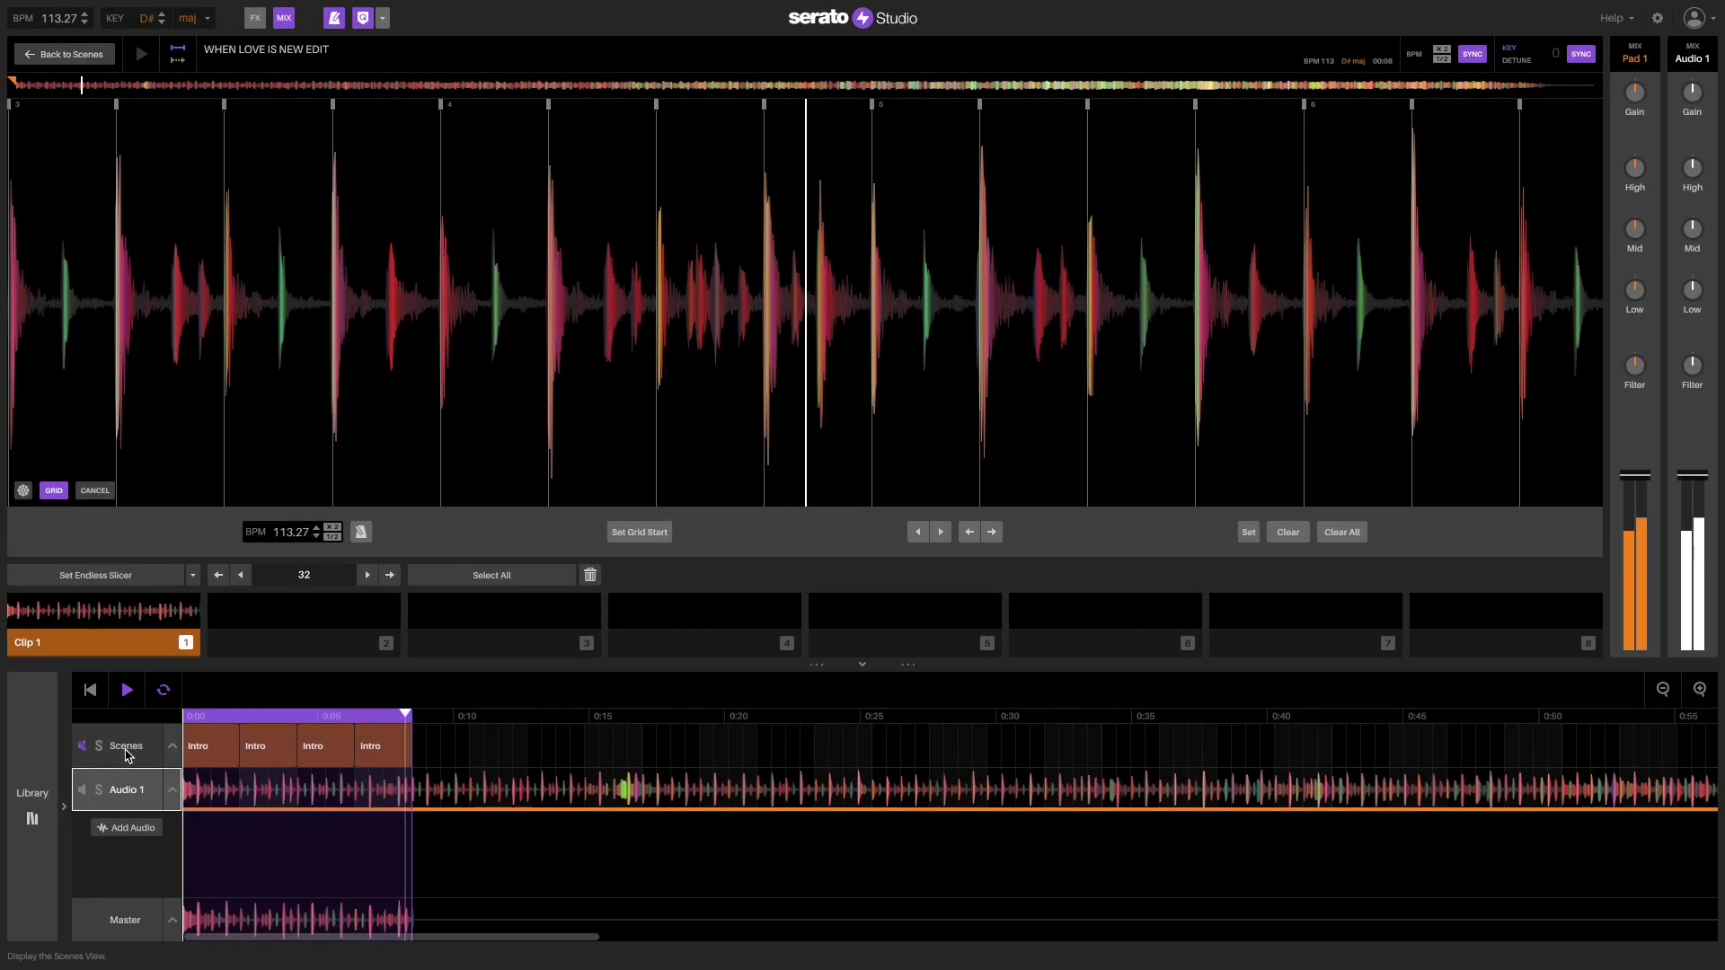
Switch to the Scenes view and drag the waveform back to compare beats with the 113.27 BPM grid
{"action": "left_click", "coordinate": [127, 755]}
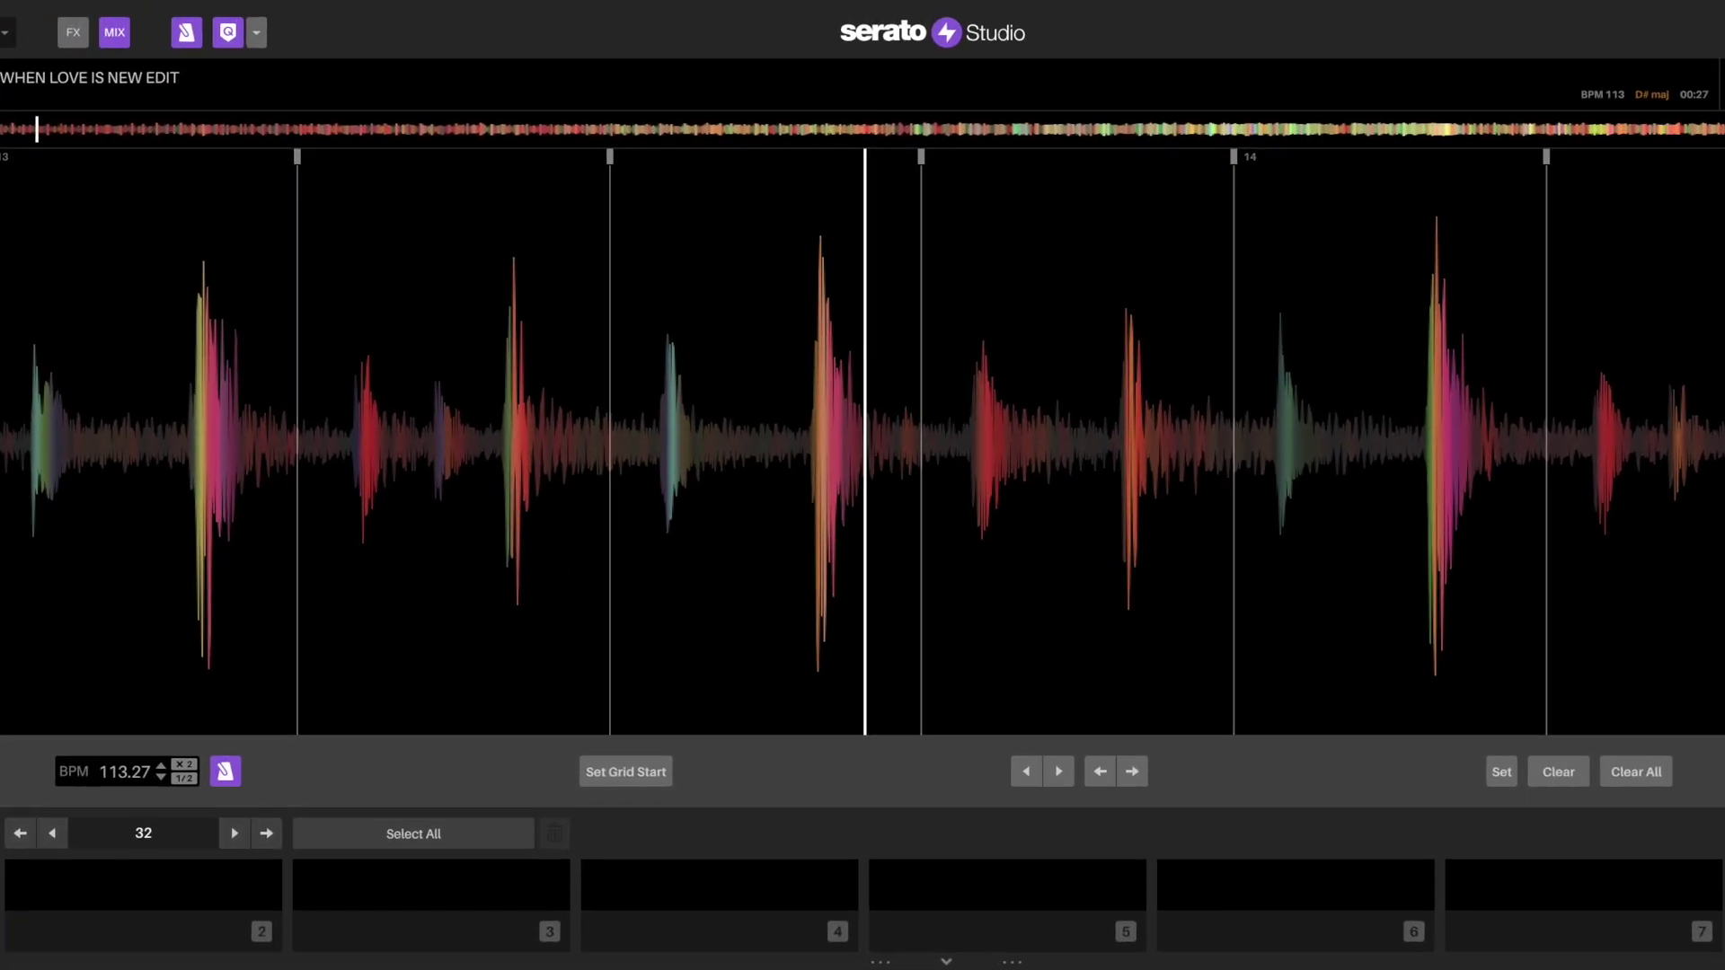
{"action": "left_click_drag", "start_coordinate": [926, 510], "coordinate": [1021, 545]}
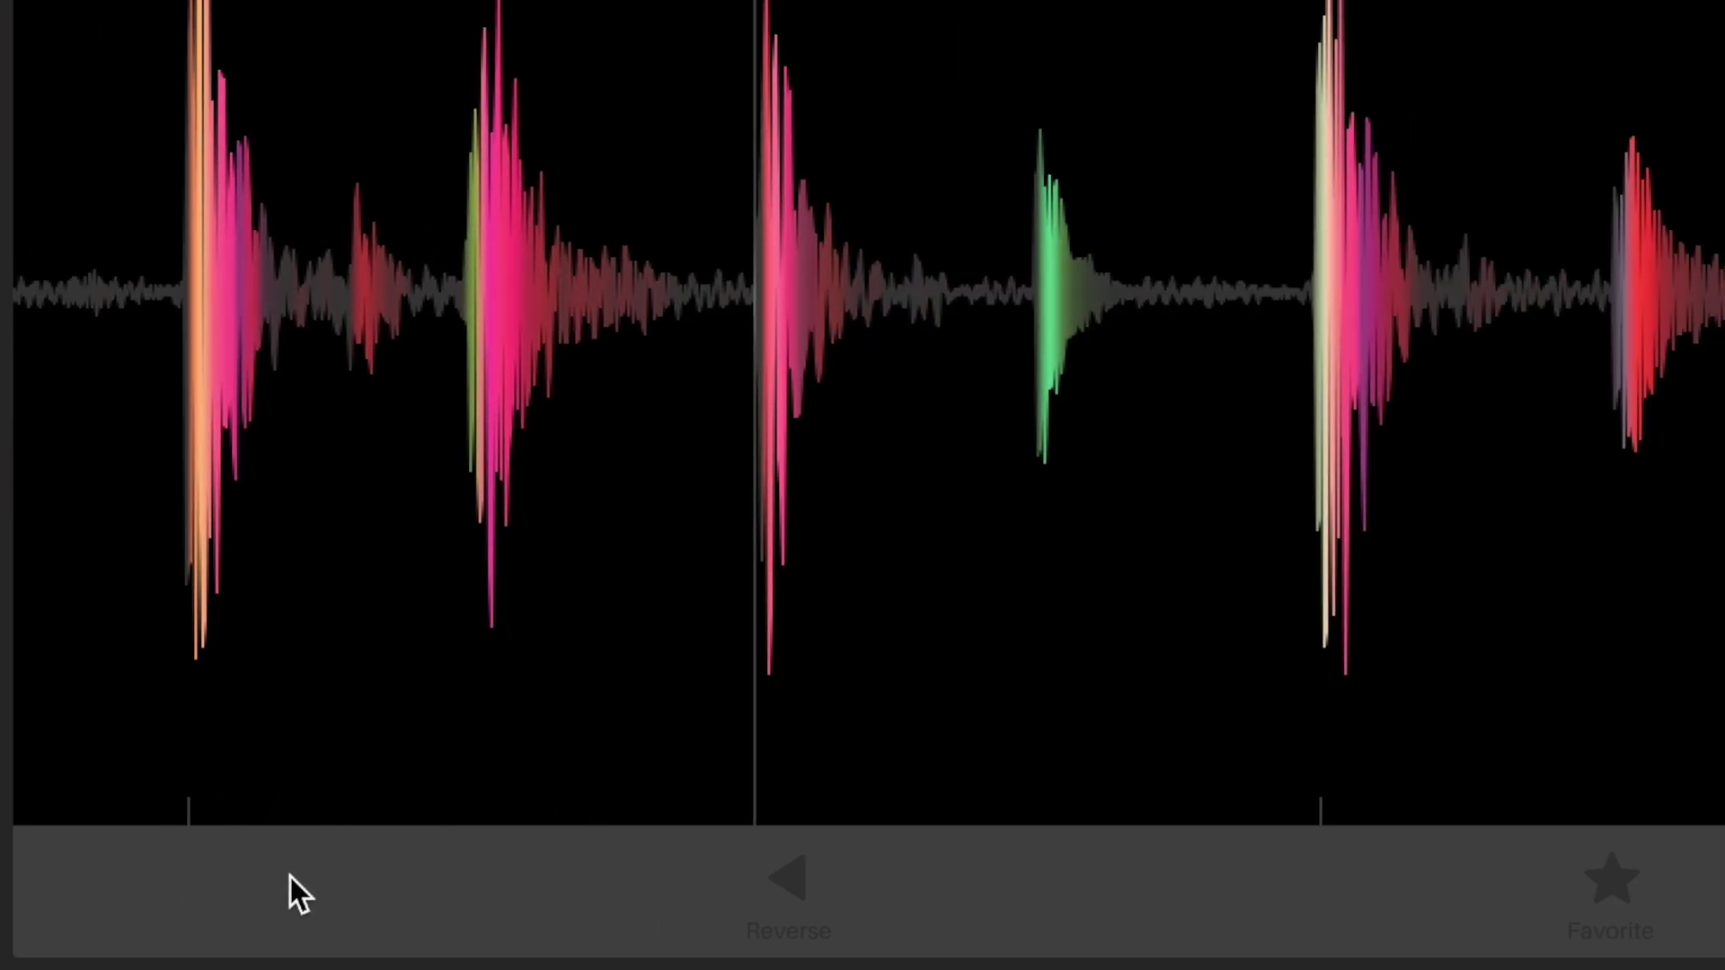
Enter beat-grid editing, freeze the waveform, and pan back to the song's first beat
{"action": "mouse_move", "coordinate": [193, 770]}
{"action": "left_click", "coordinate": [138, 785]}
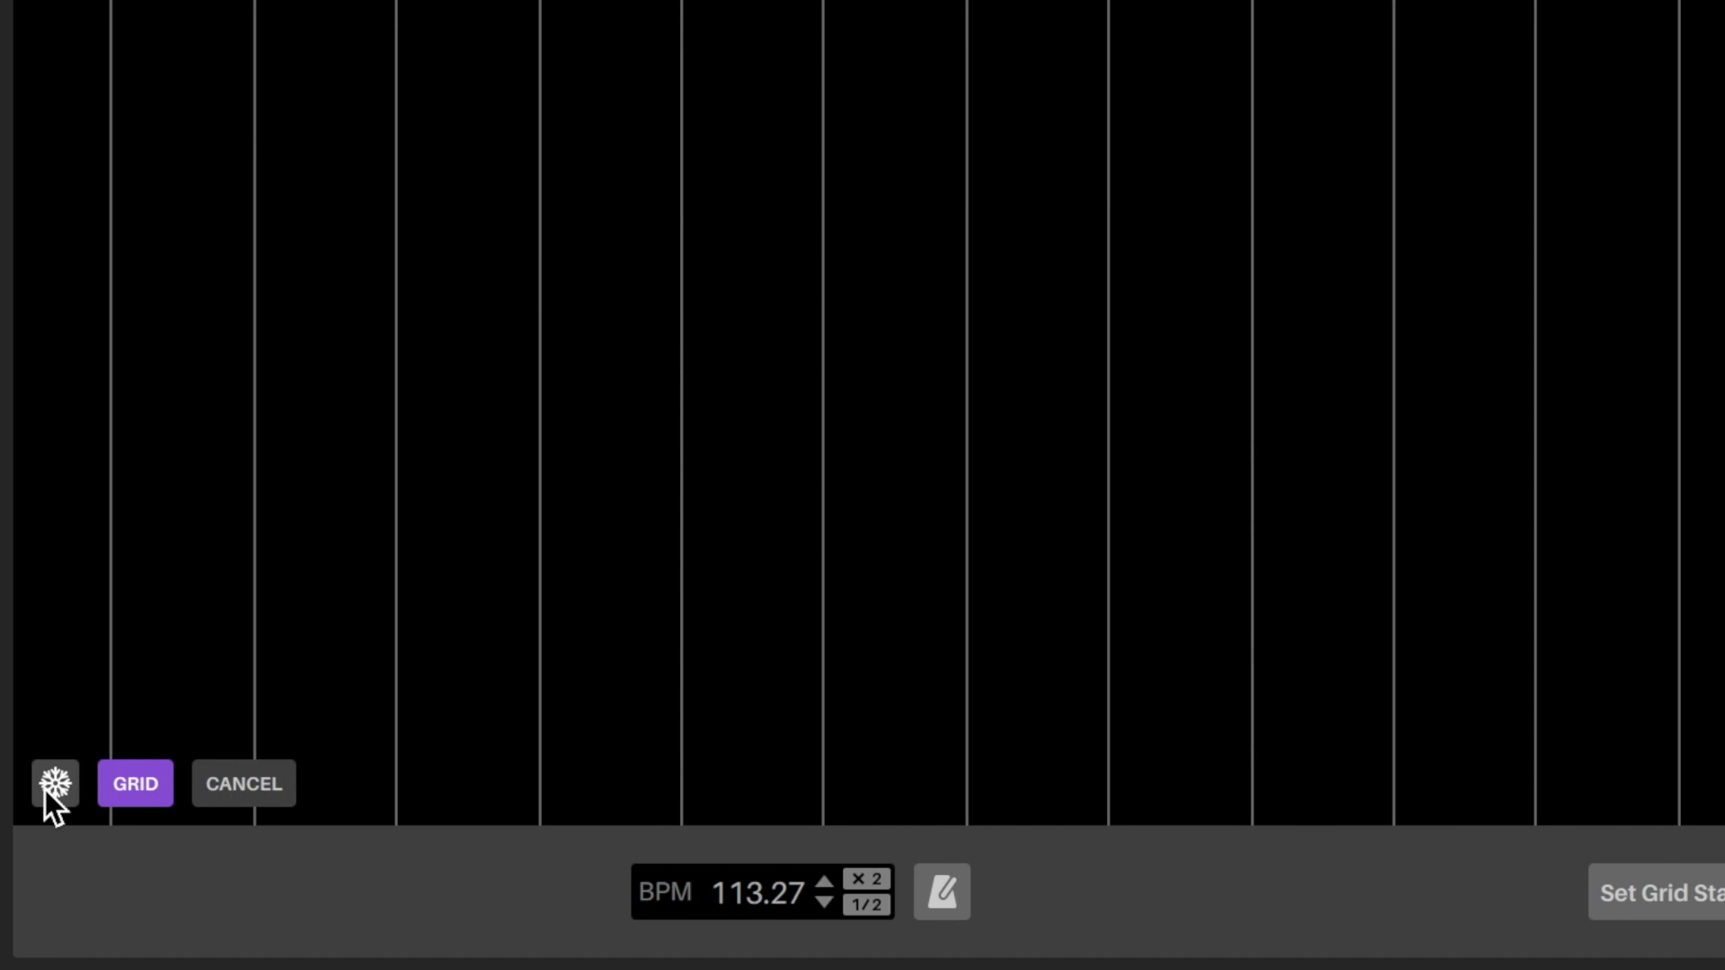
{"action": "left_click", "coordinate": [55, 785]}
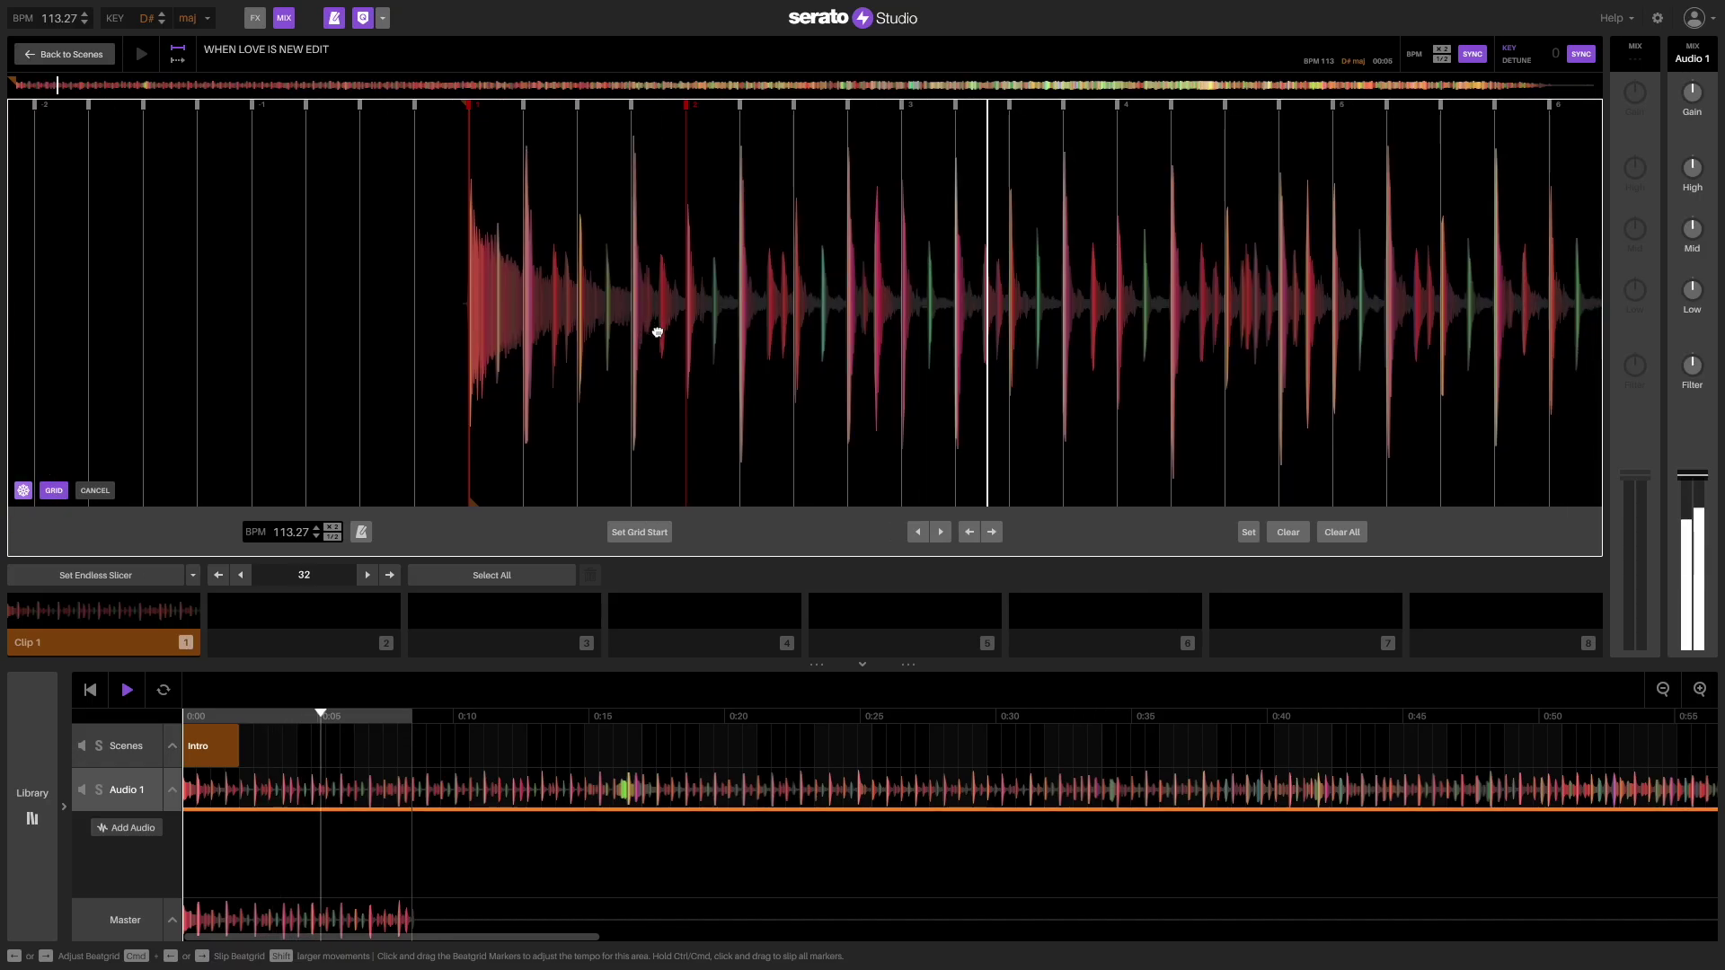
{"action": "left_click_drag", "start_coordinate": [658, 333], "coordinate": [785, 349]}
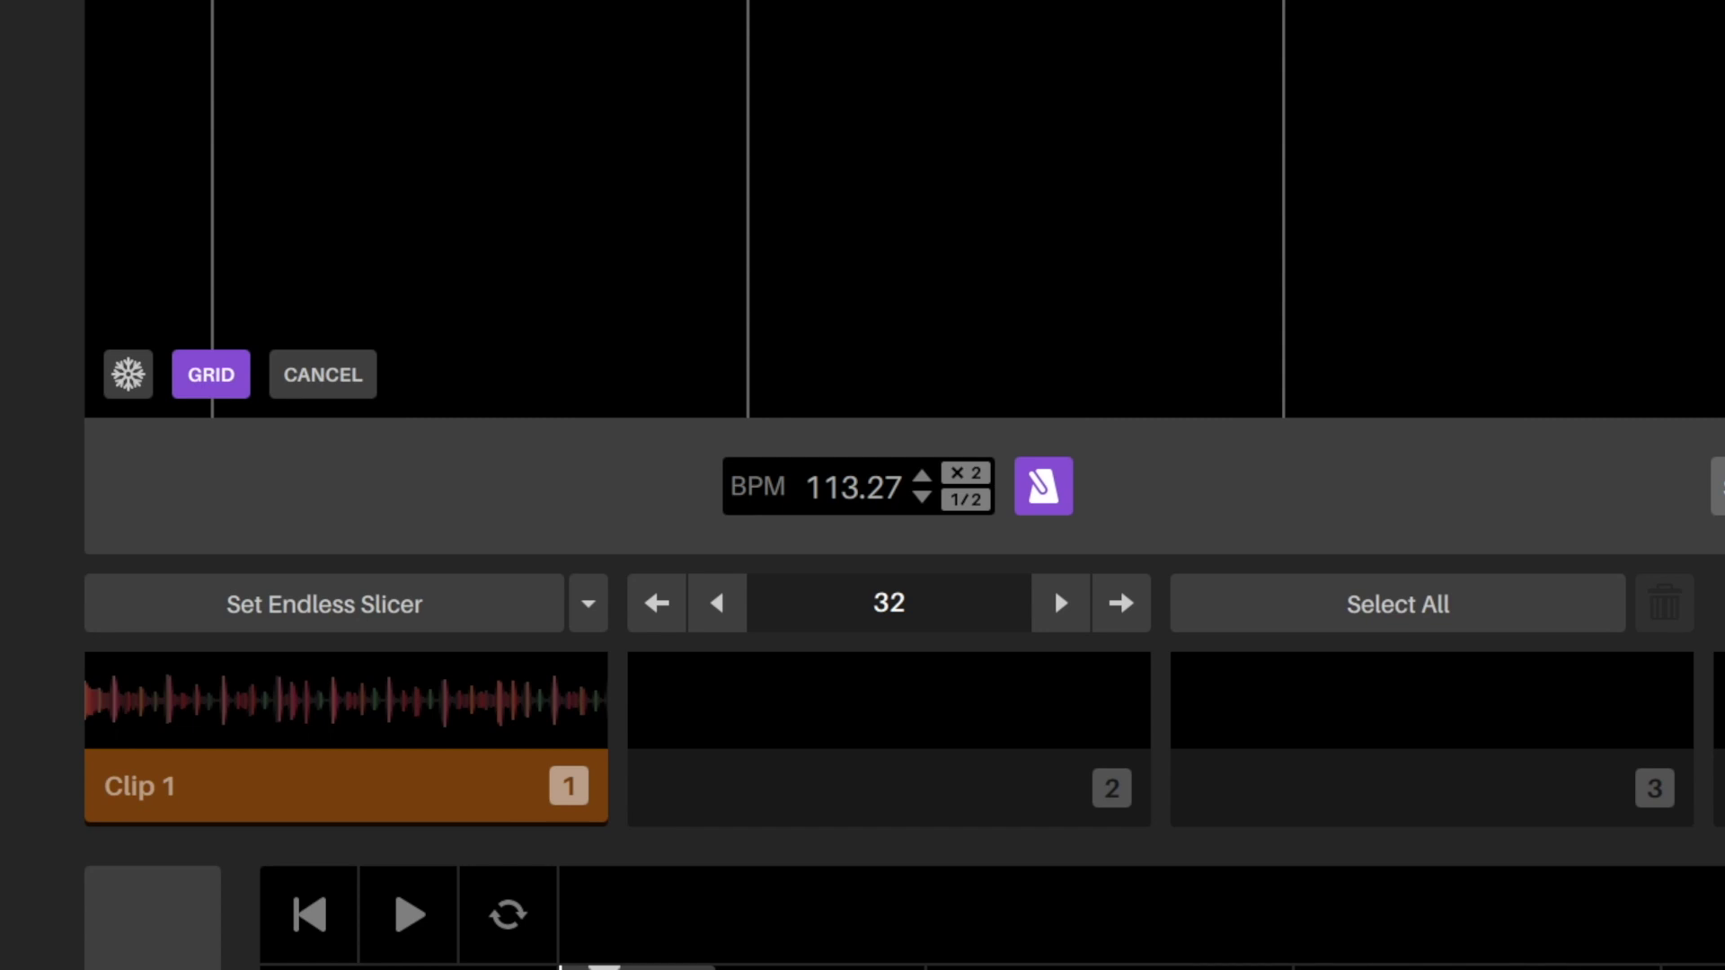
Tap the tempo, try doubling the grid to 226.54 BPM, and set the grid start on the first hit
{"action": "left_click", "coordinate": [760, 490]}
{"action": "left_click", "coordinate": [760, 489]}
{"action": "left_click", "coordinate": [759, 490]}
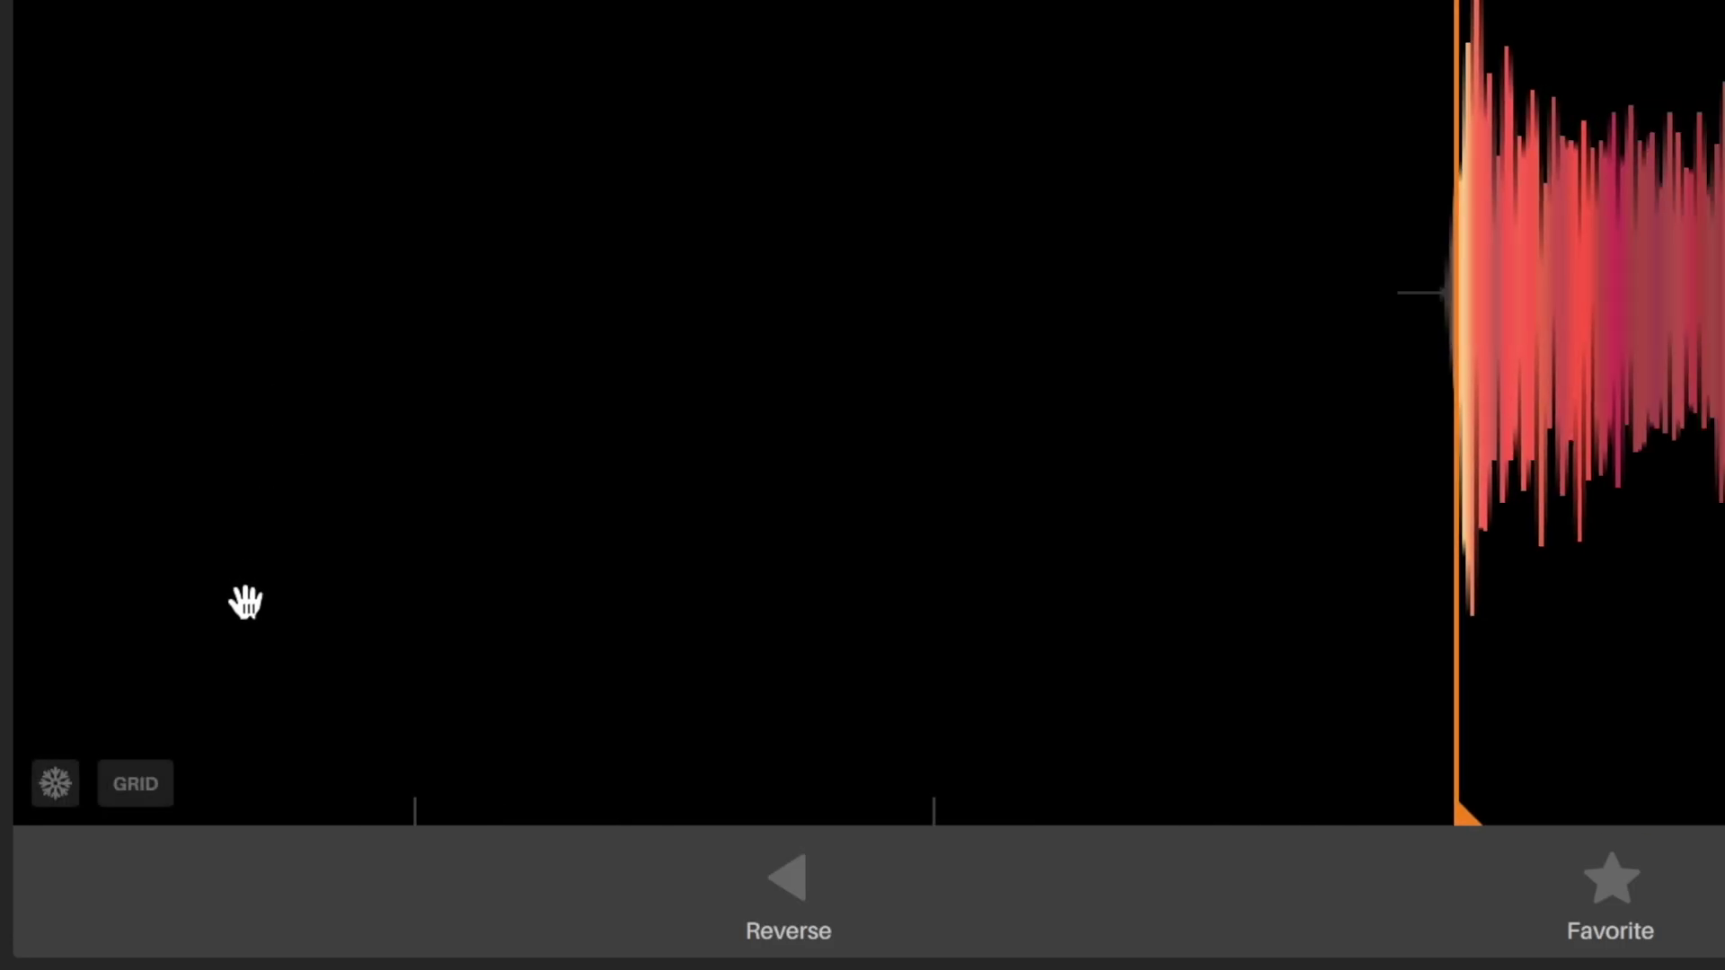
{"action": "left_click", "coordinate": [130, 787]}
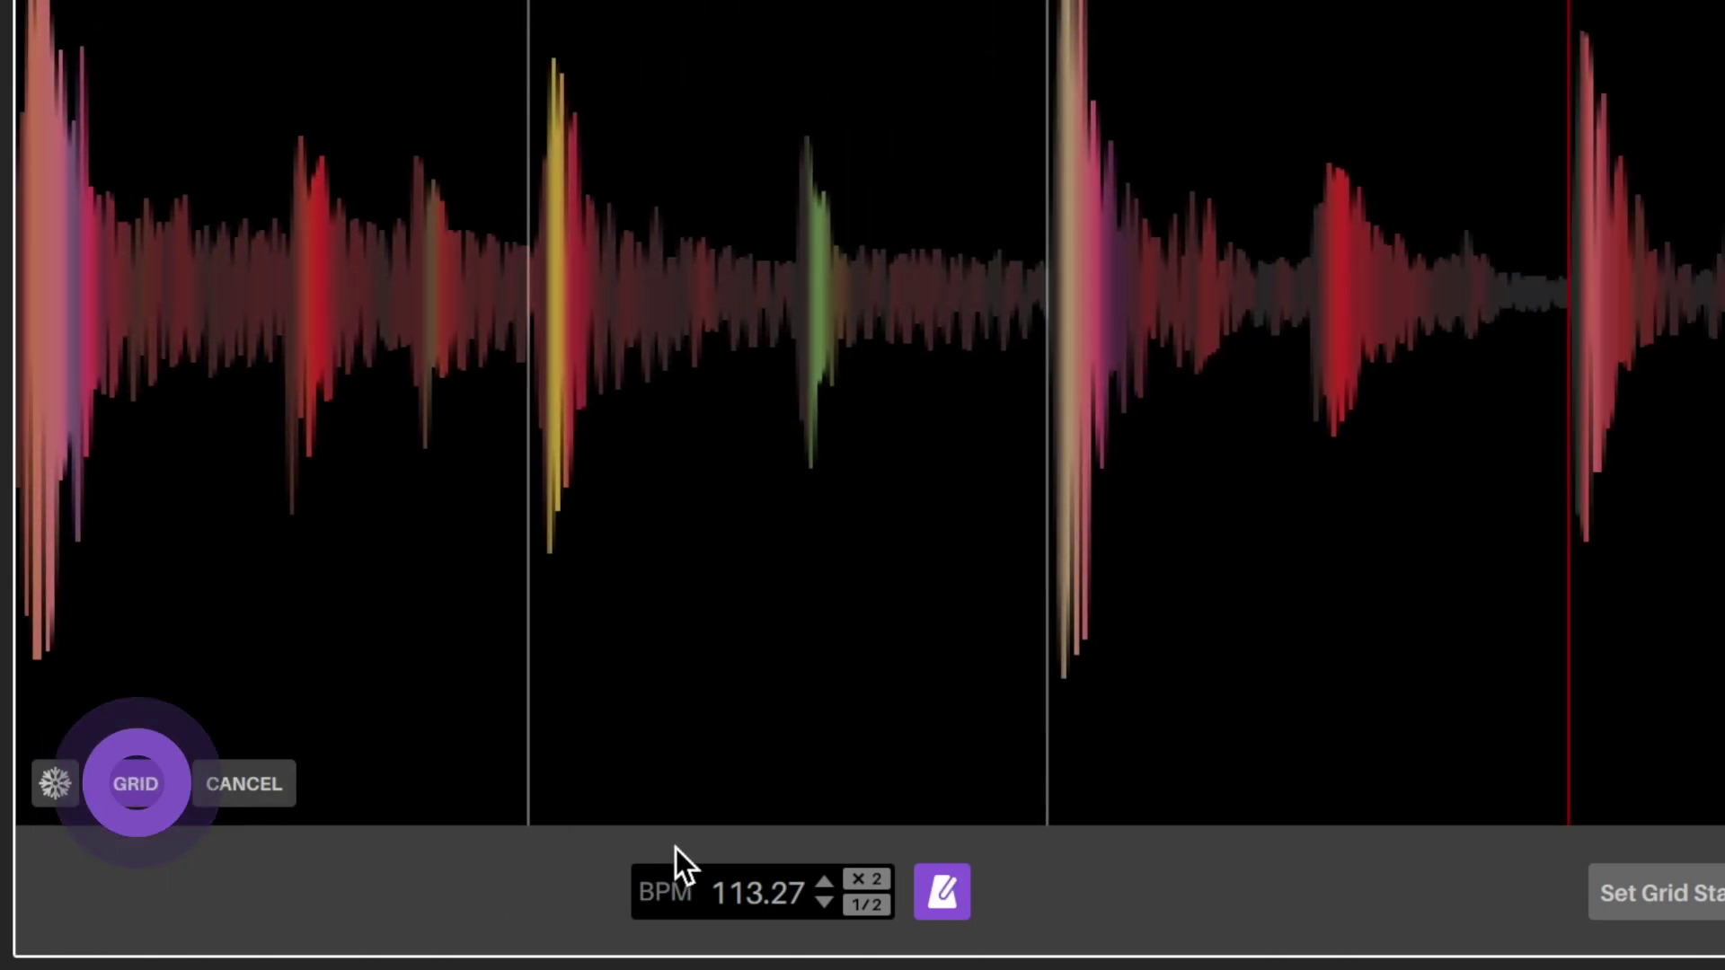
{"action": "left_click", "coordinate": [874, 880]}
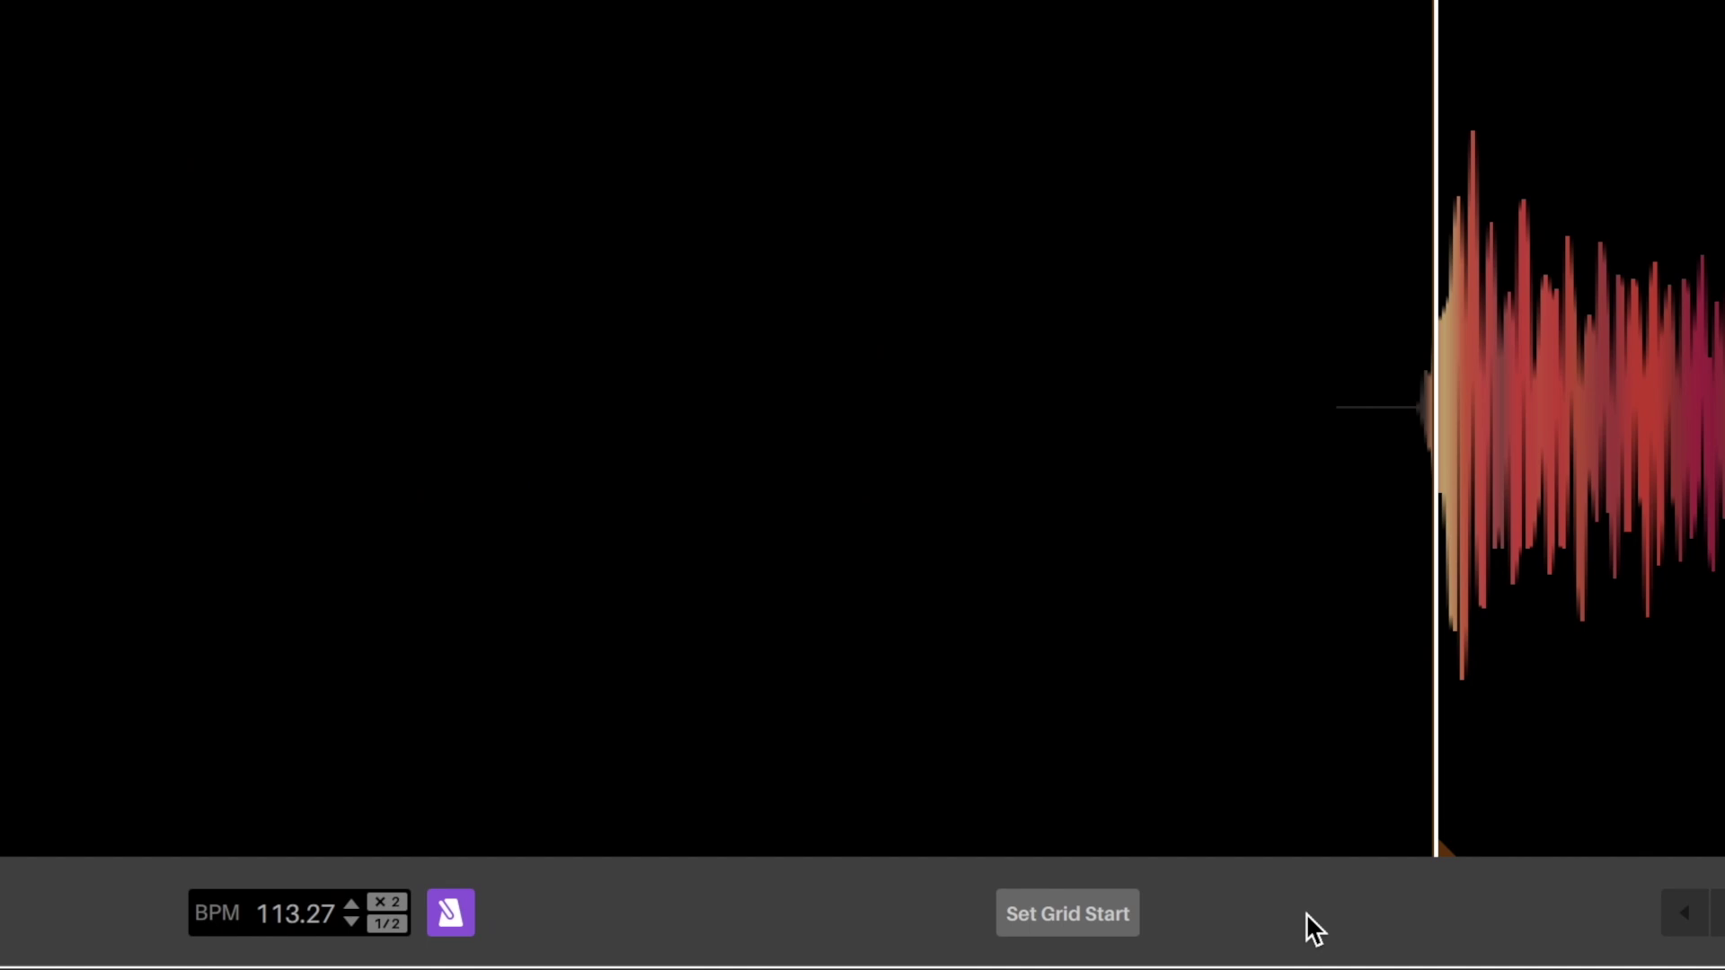
{"action": "left_click", "coordinate": [1083, 915]}
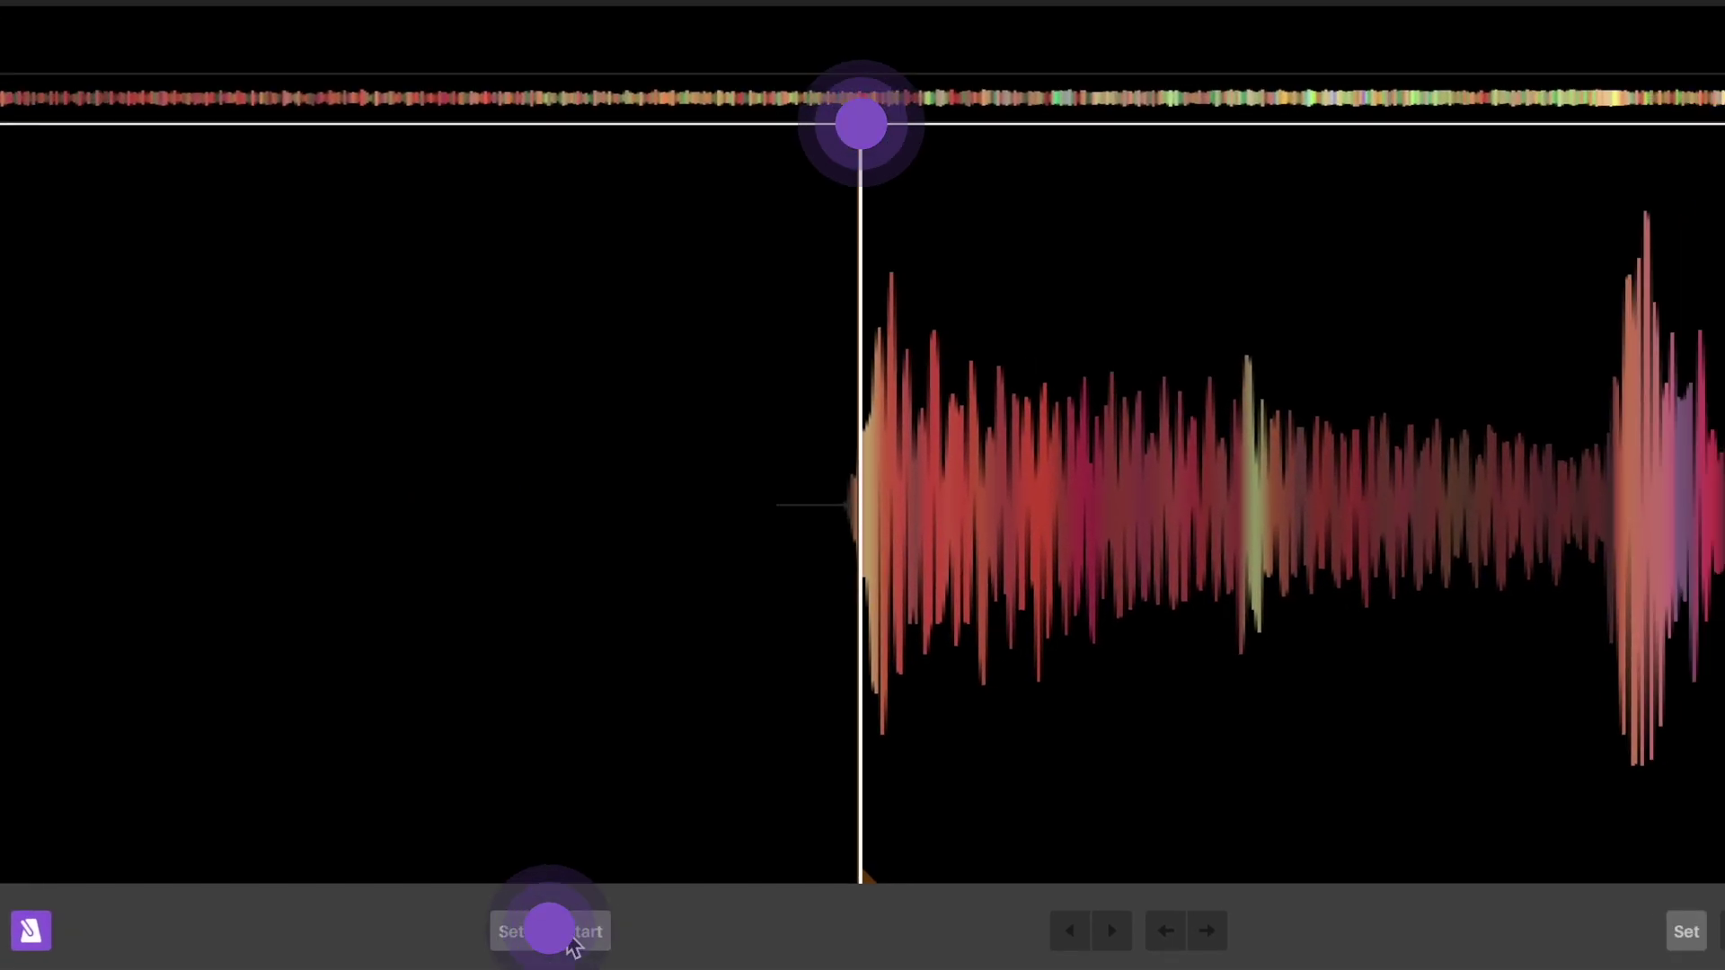
Nudge the grid earlier and later with the Slip arrows until its lines sit on the drum hits
{"action": "left_click", "coordinate": [1114, 932]}
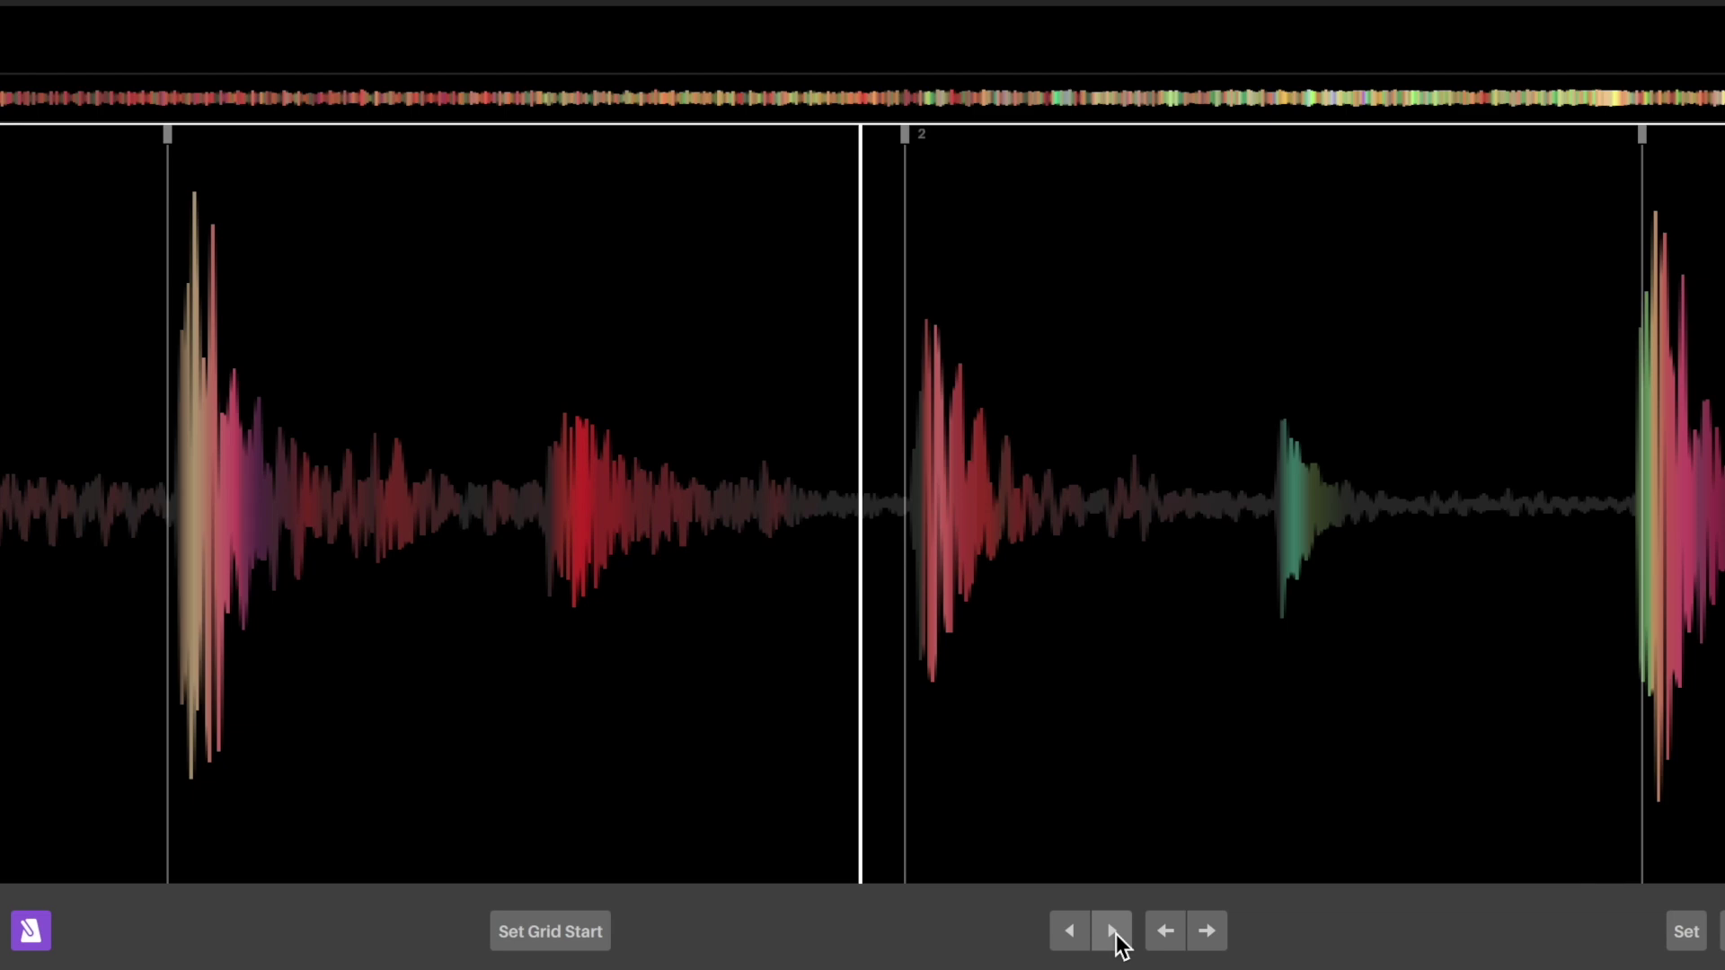
{"action": "left_click", "coordinate": [1116, 935]}
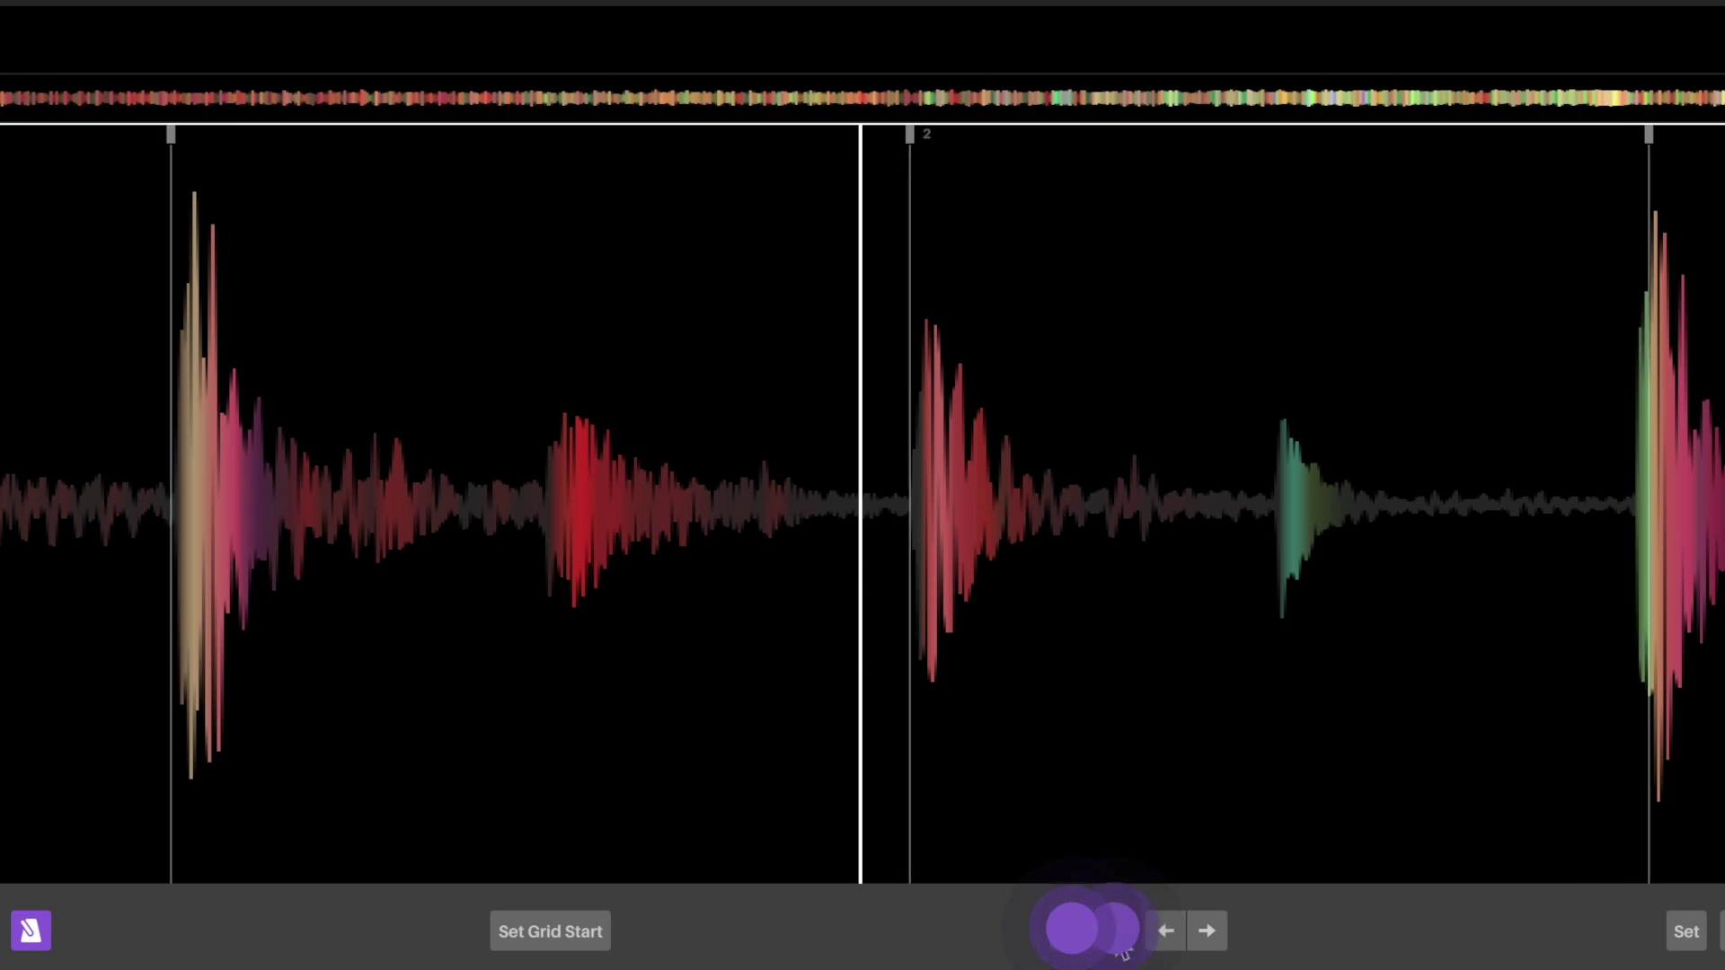
{"action": "left_click", "coordinate": [1116, 934]}
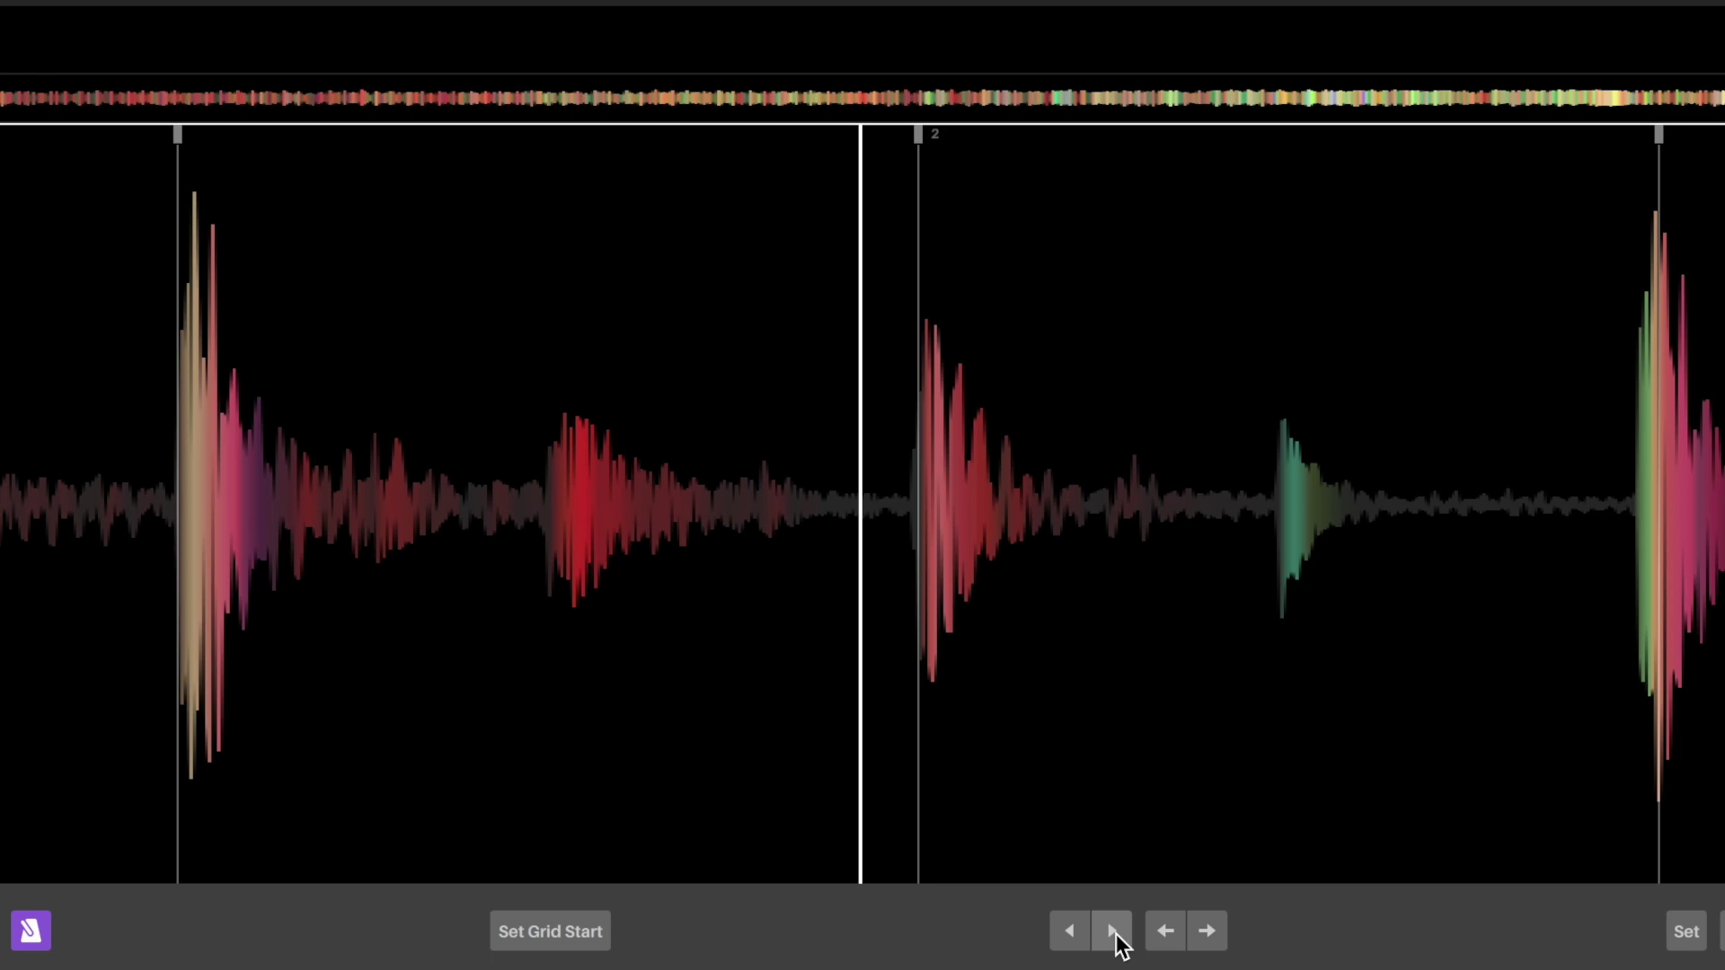
{"action": "left_click", "coordinate": [1116, 934]}
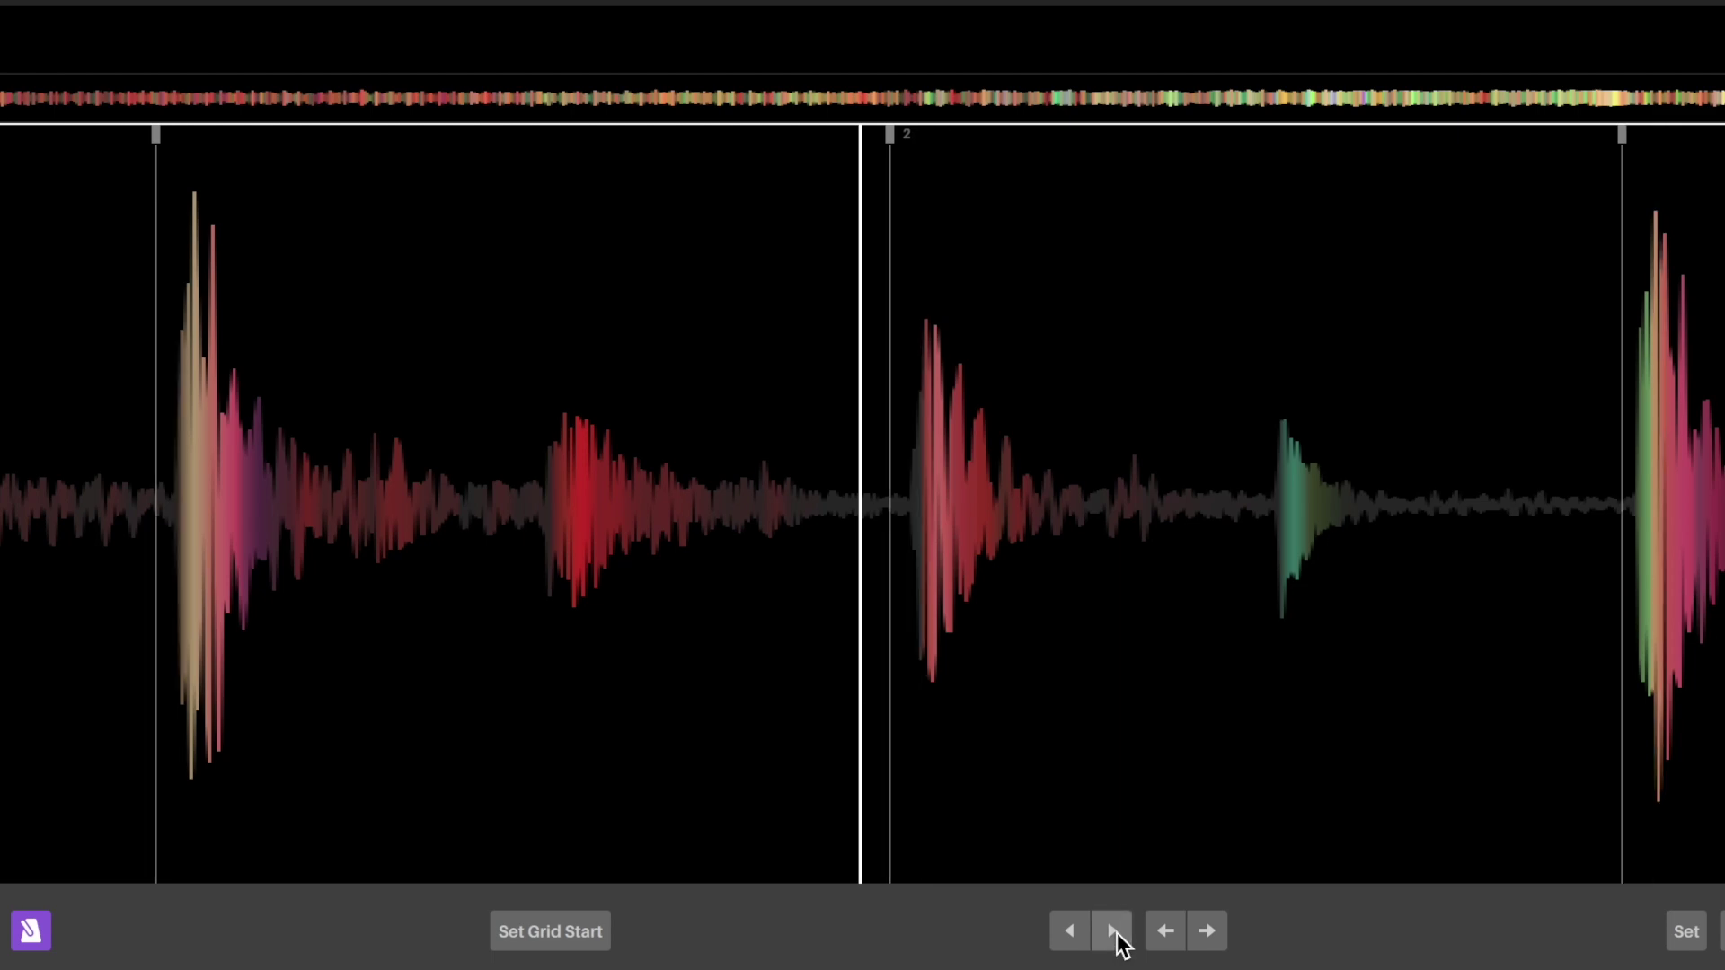
{"action": "left_click", "coordinate": [1116, 933]}
{"action": "left_click", "coordinate": [1116, 932]}
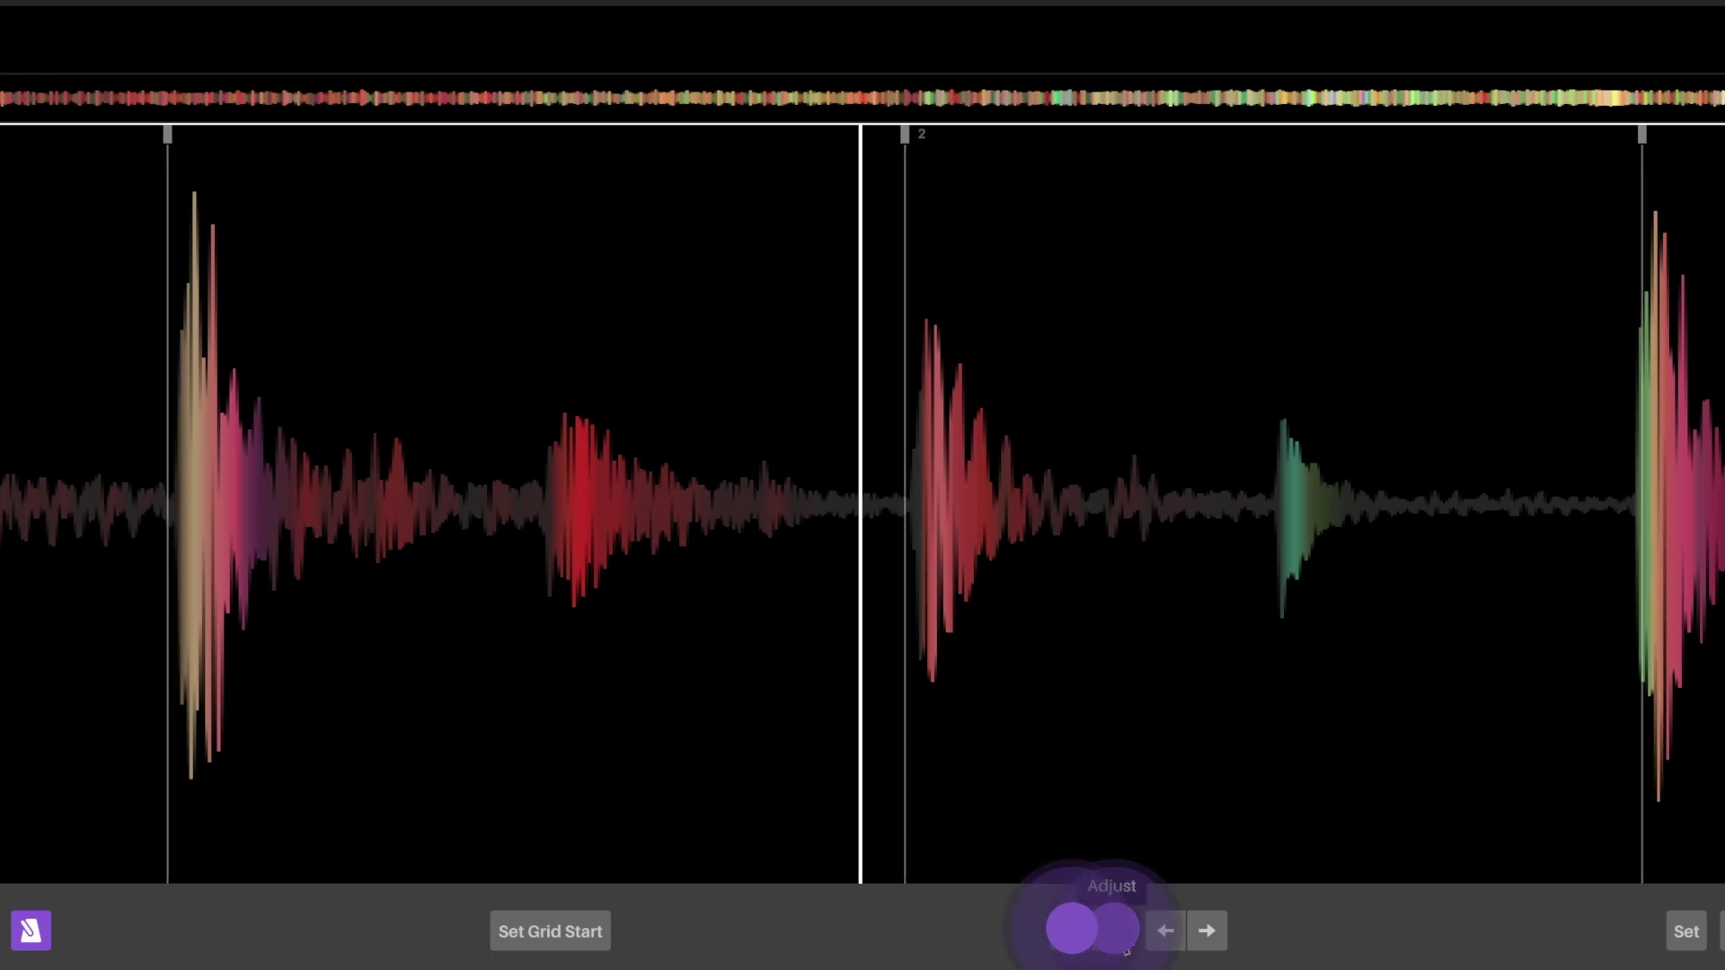
{"action": "left_click", "coordinate": [1116, 933]}
{"action": "left_click", "coordinate": [1116, 932]}
{"action": "left_click", "coordinate": [1062, 933]}
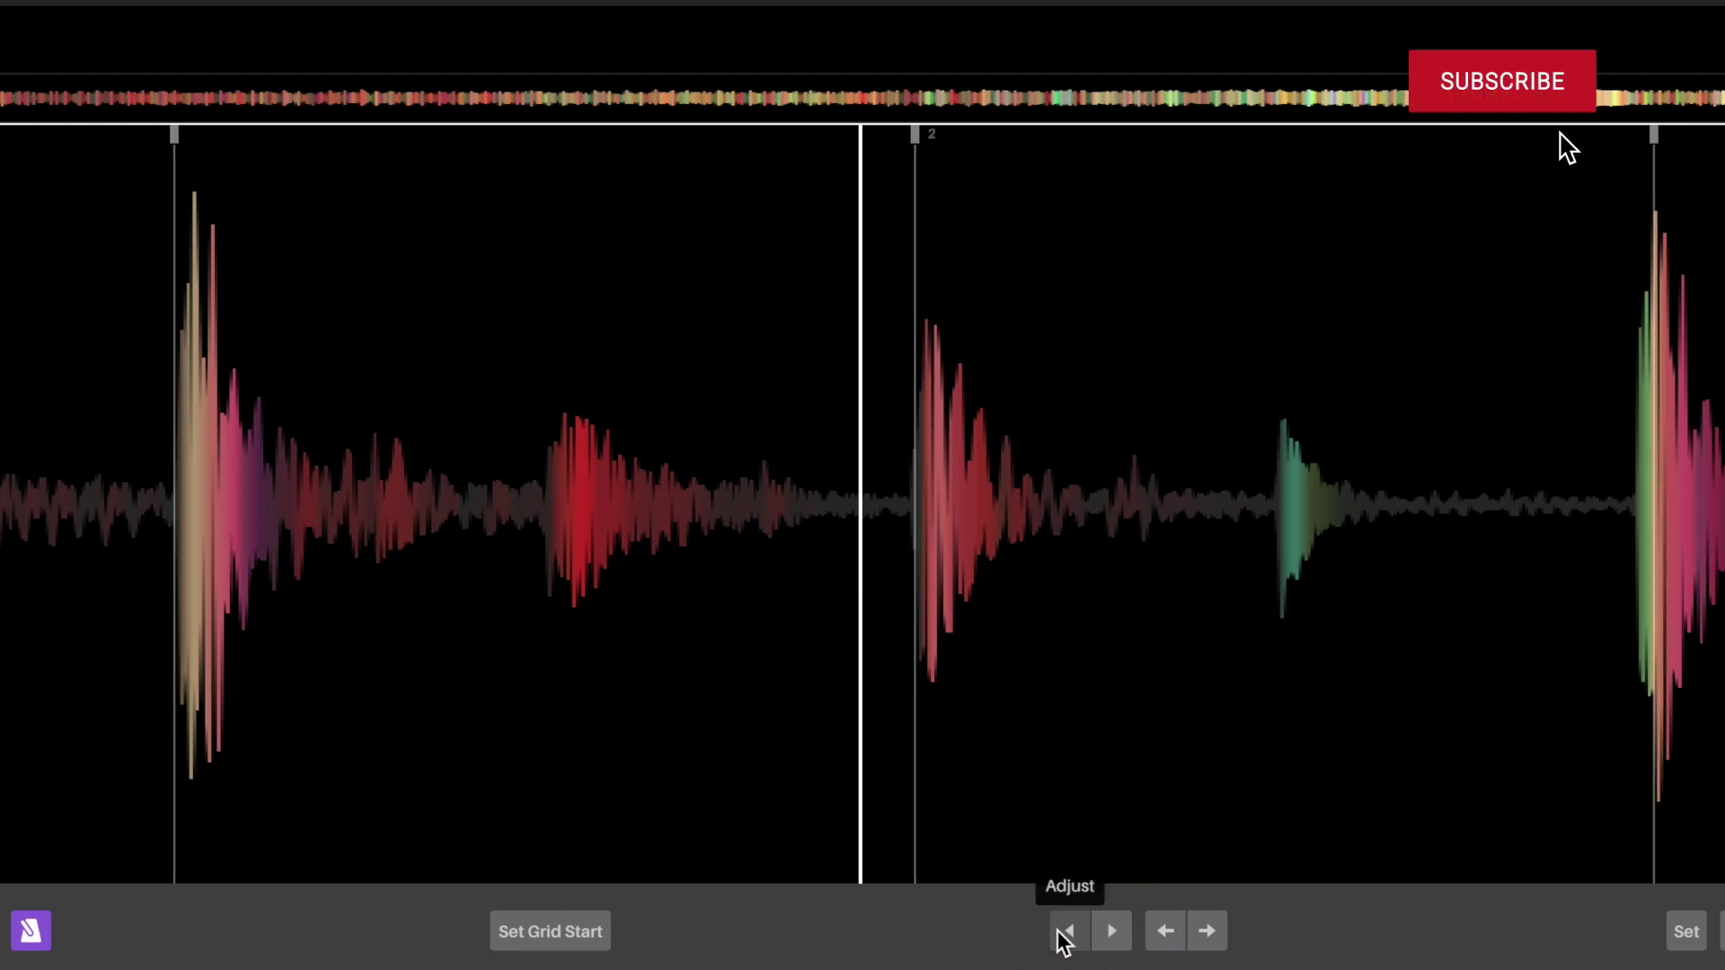
{"action": "left_click", "coordinate": [1061, 933]}
{"action": "left_click", "coordinate": [1174, 931]}
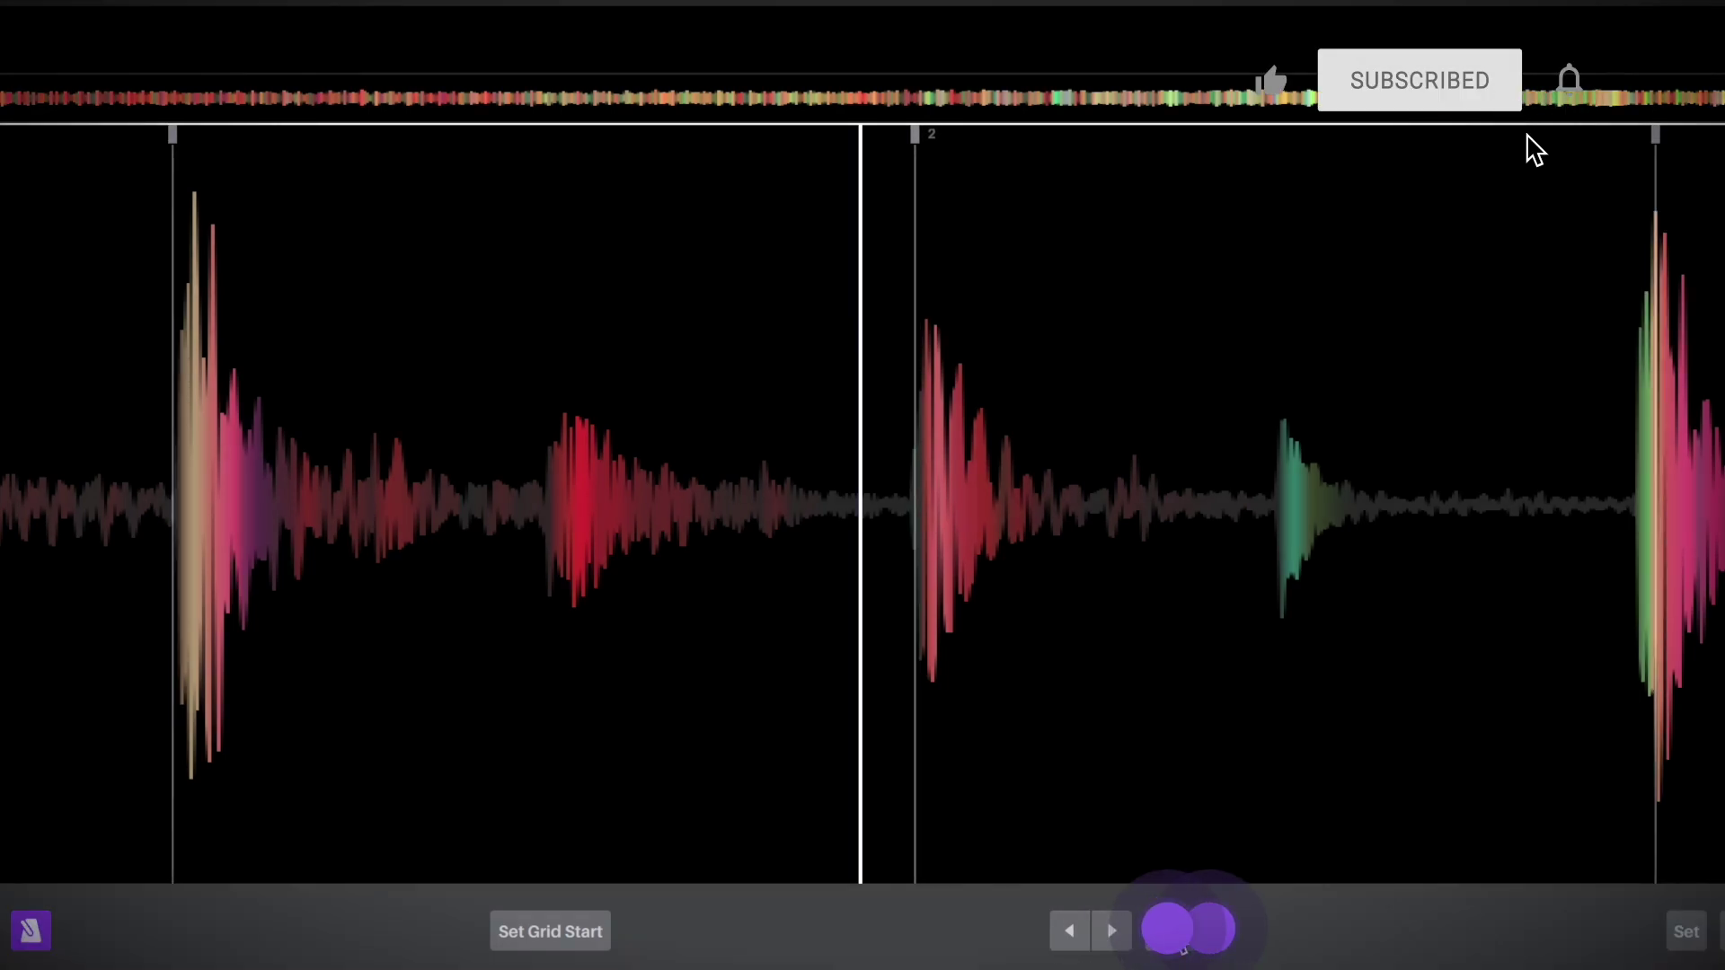
{"action": "left_click", "coordinate": [1173, 930]}
{"action": "left_click", "coordinate": [1174, 931]}
{"action": "left_click", "coordinate": [1174, 931]}
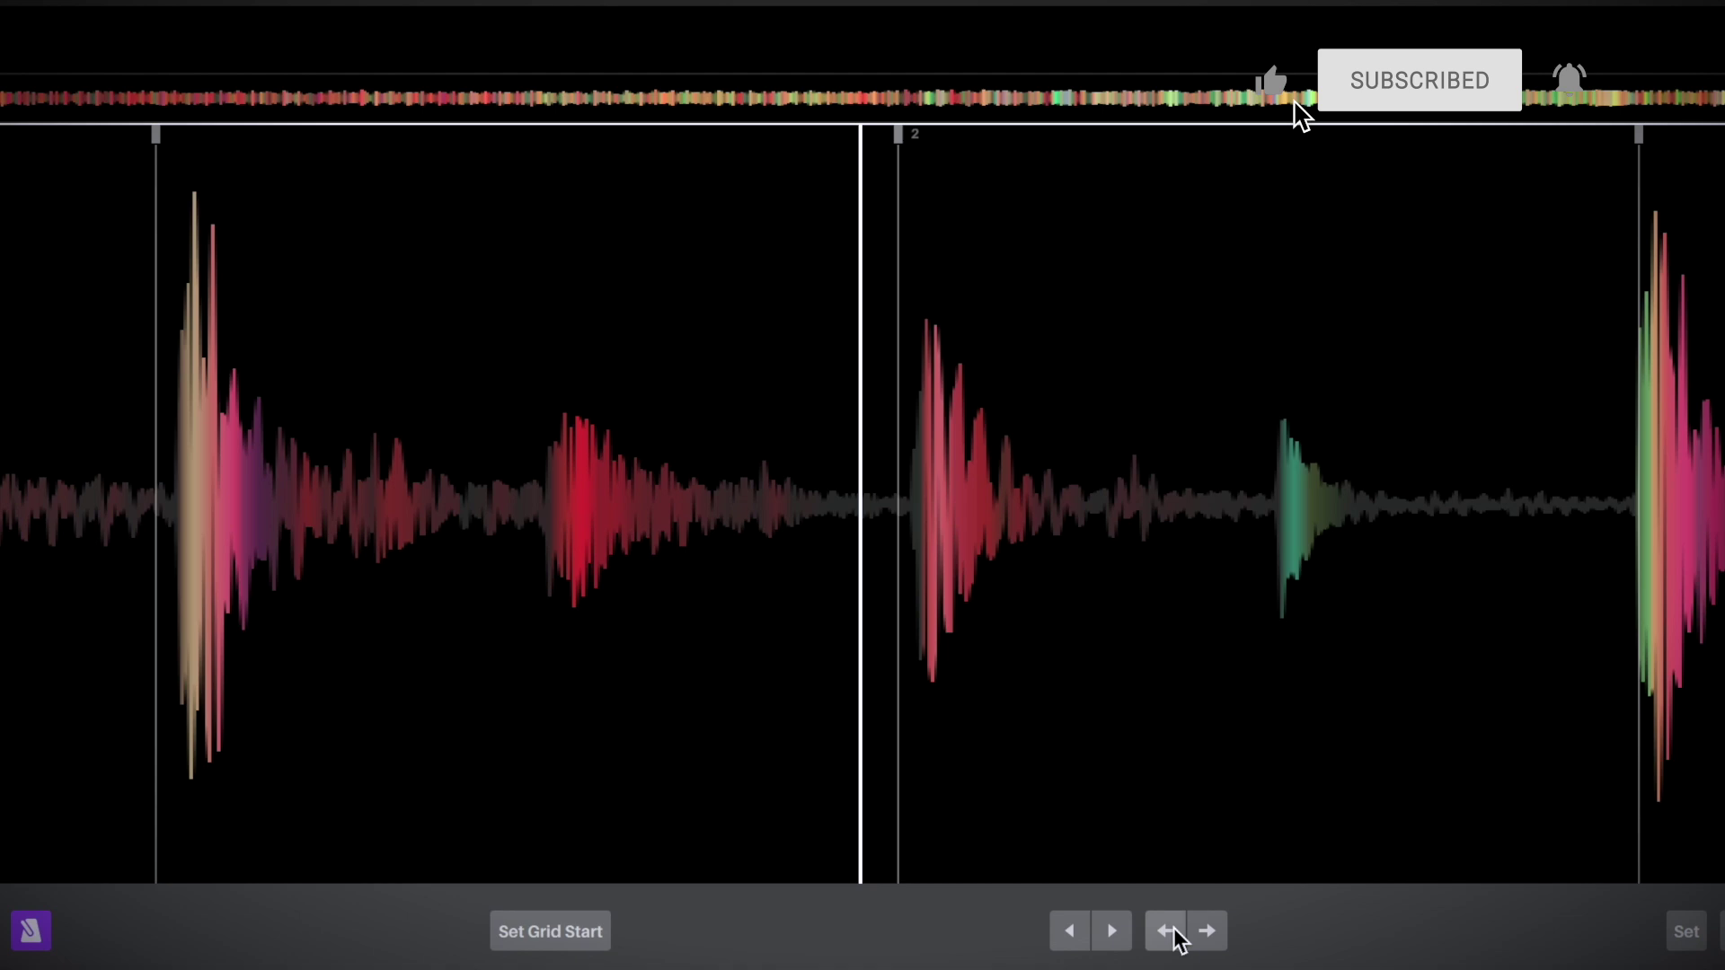
{"action": "left_click", "coordinate": [1174, 931]}
{"action": "left_click", "coordinate": [1173, 931]}
{"action": "left_click", "coordinate": [1174, 931]}
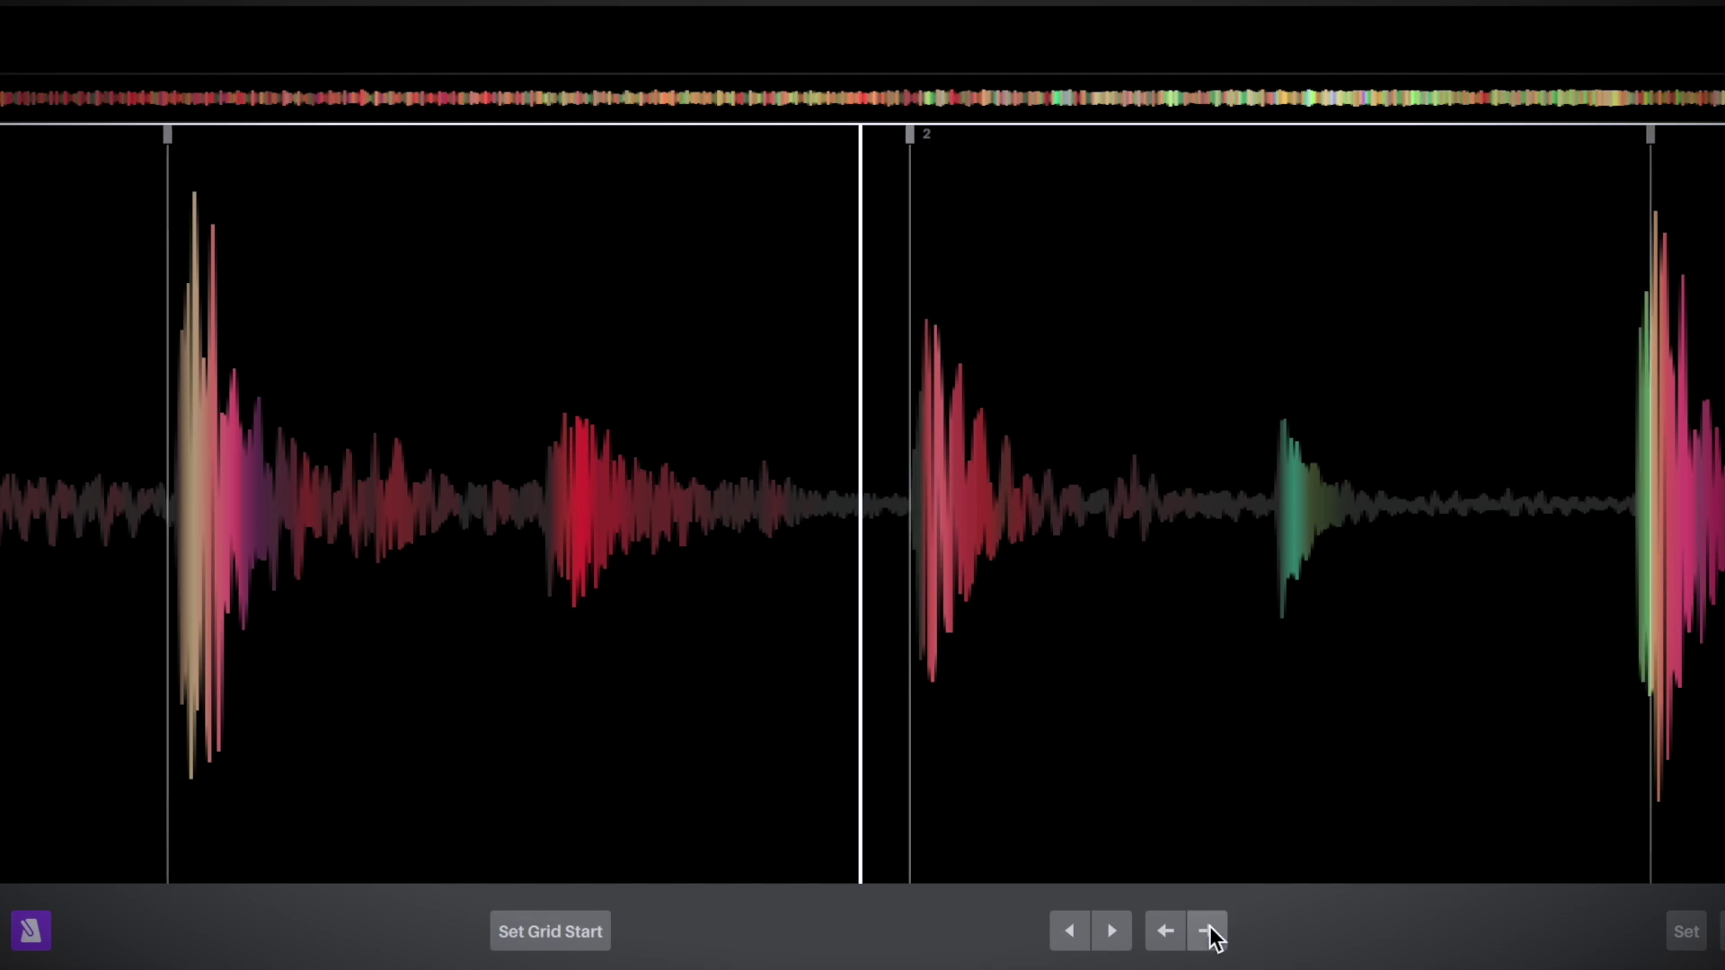
{"action": "left_click", "coordinate": [1210, 931]}
{"action": "left_click", "coordinate": [1209, 931]}
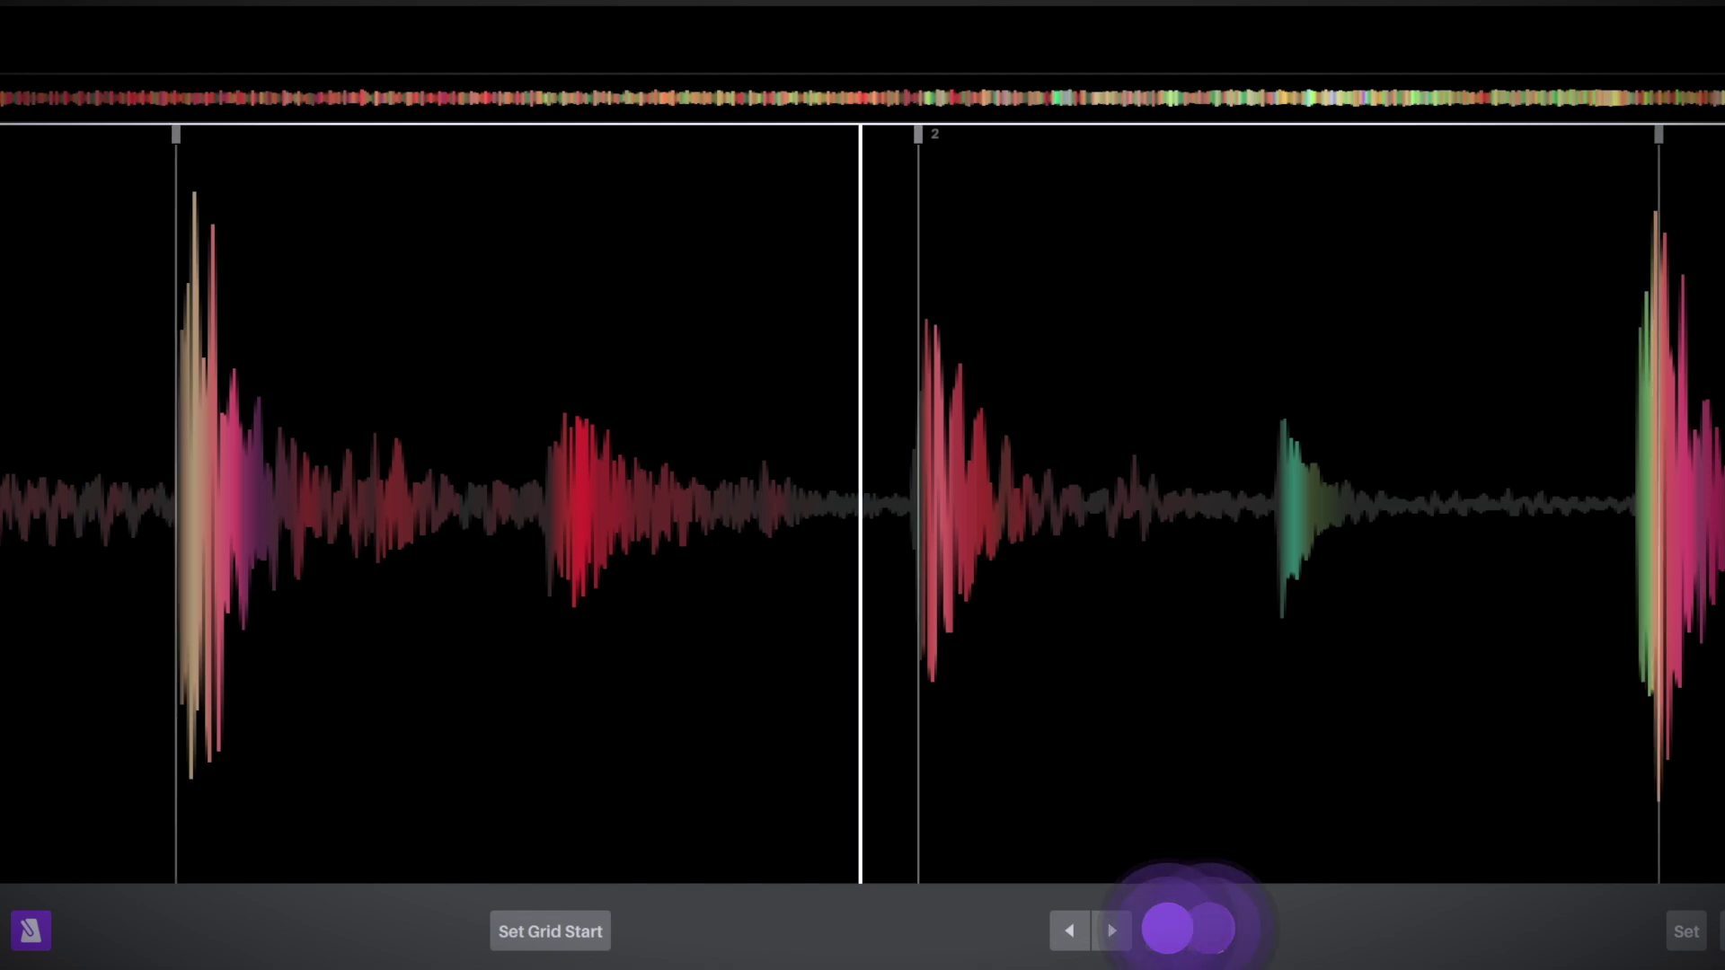
{"action": "left_click", "coordinate": [1166, 933]}
{"action": "left_click", "coordinate": [1166, 933]}
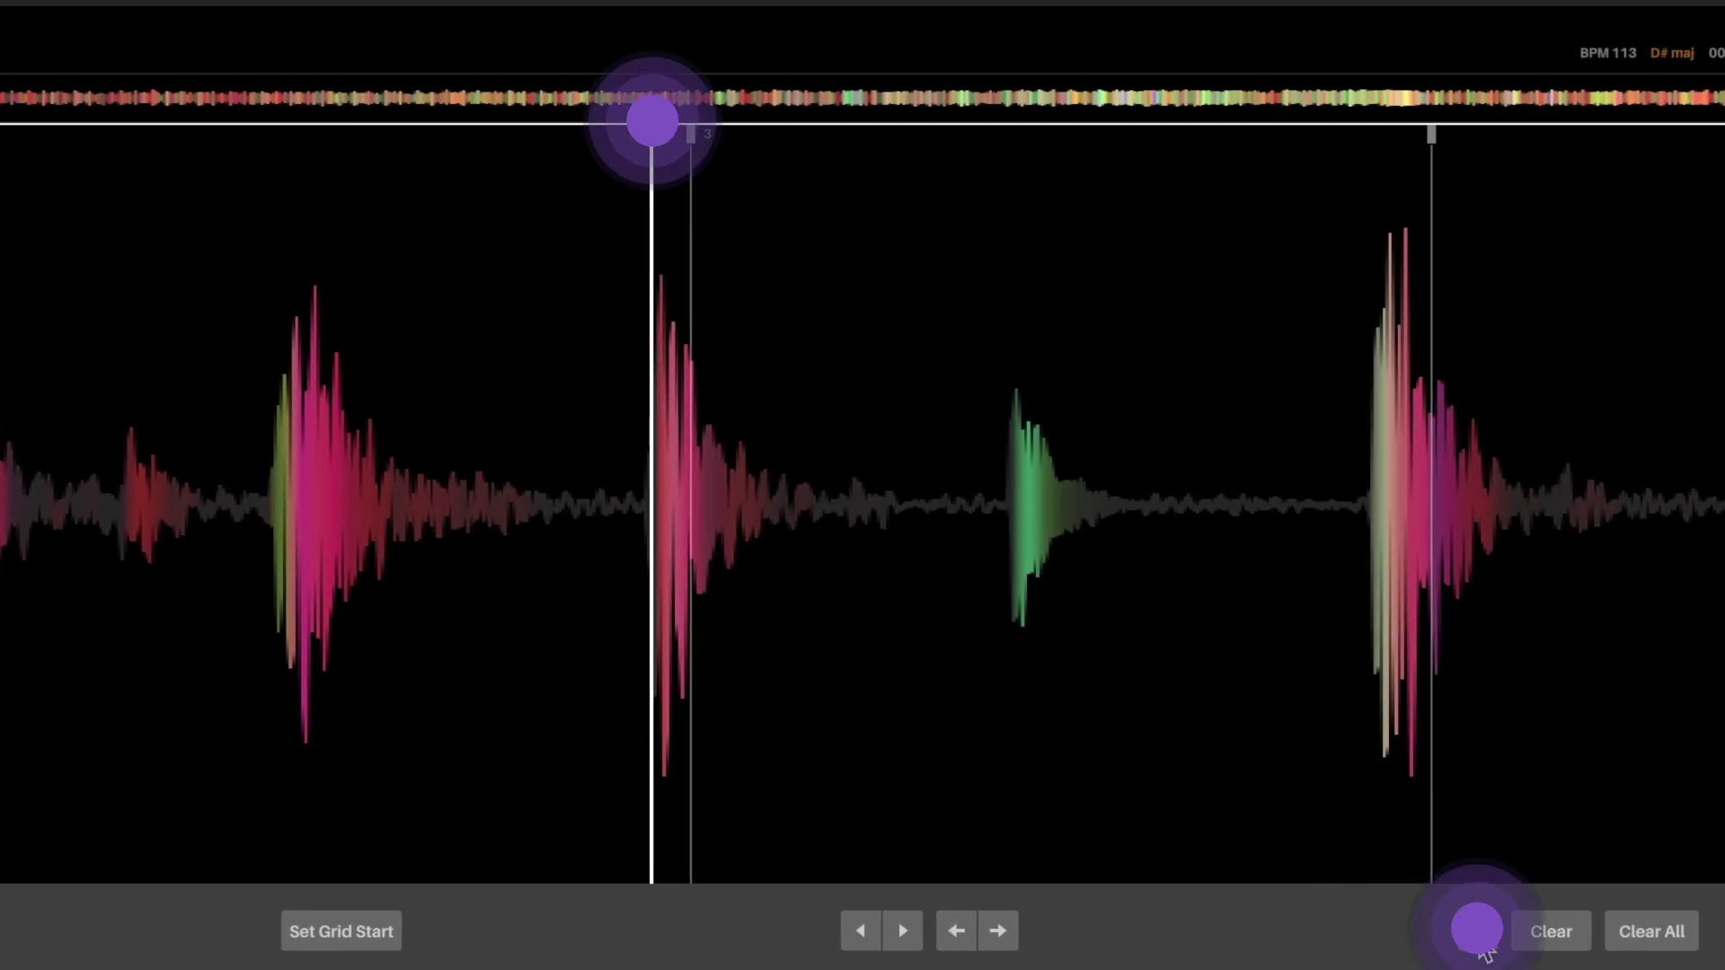
Place a trial tempo marker, then clear all tempo markers from the grid
{"action": "left_click", "coordinate": [1481, 948]}
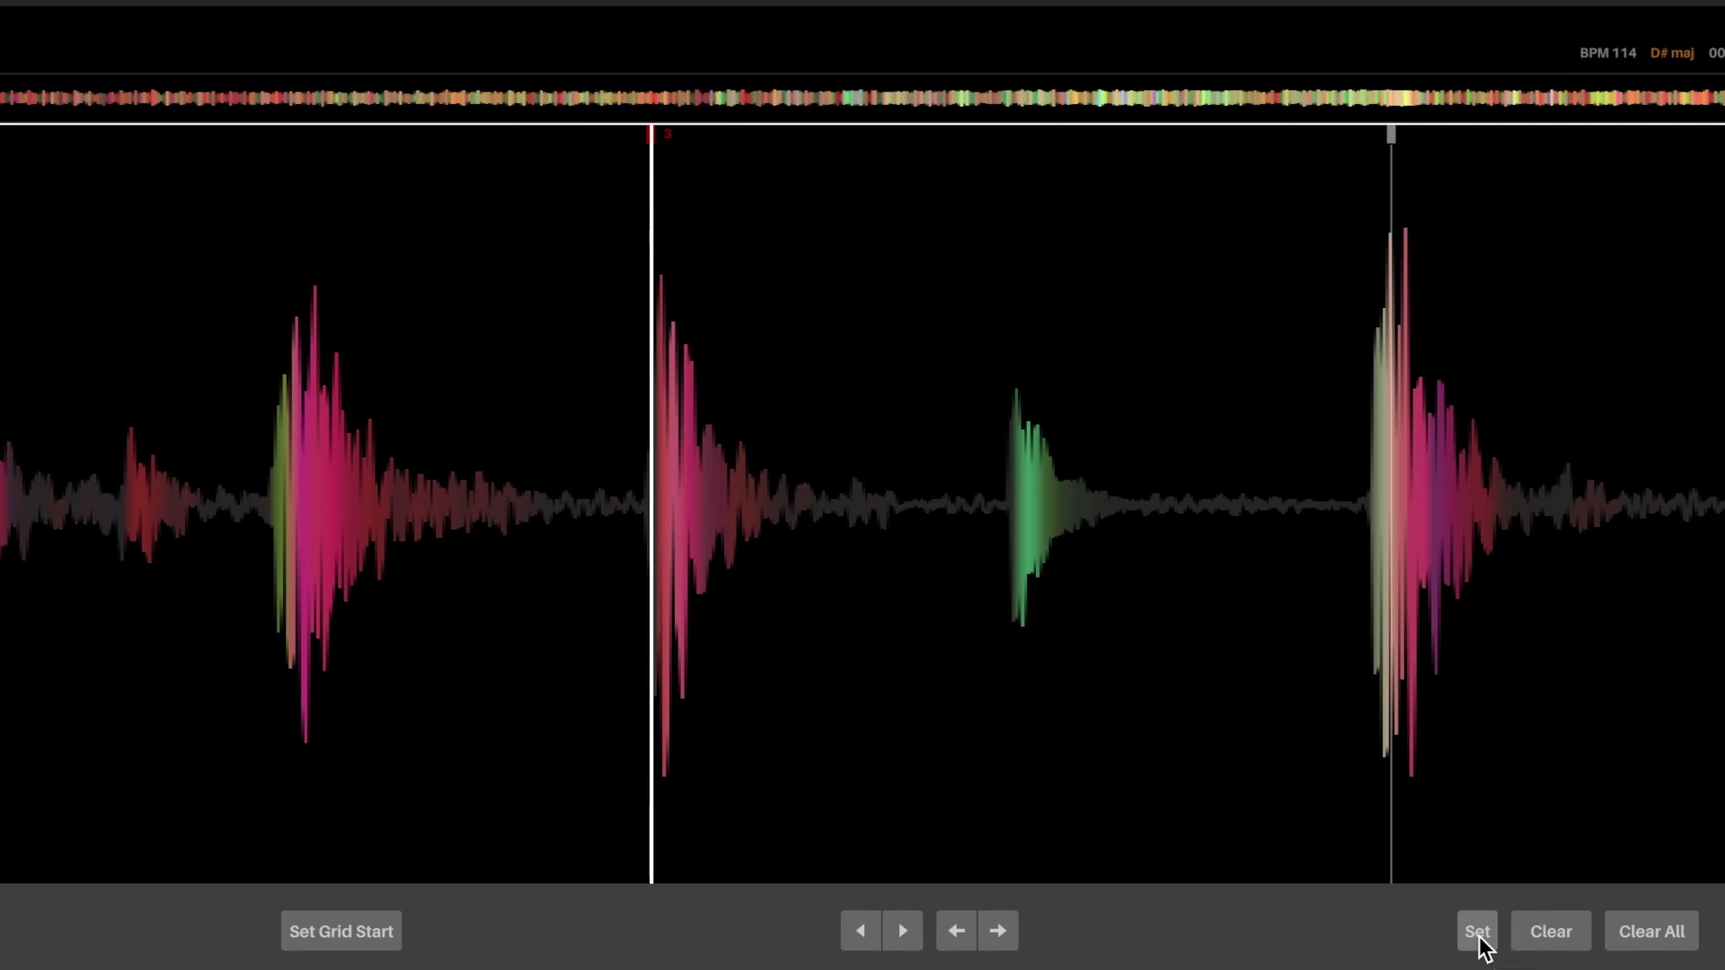
{"action": "left_click", "coordinate": [1554, 935]}
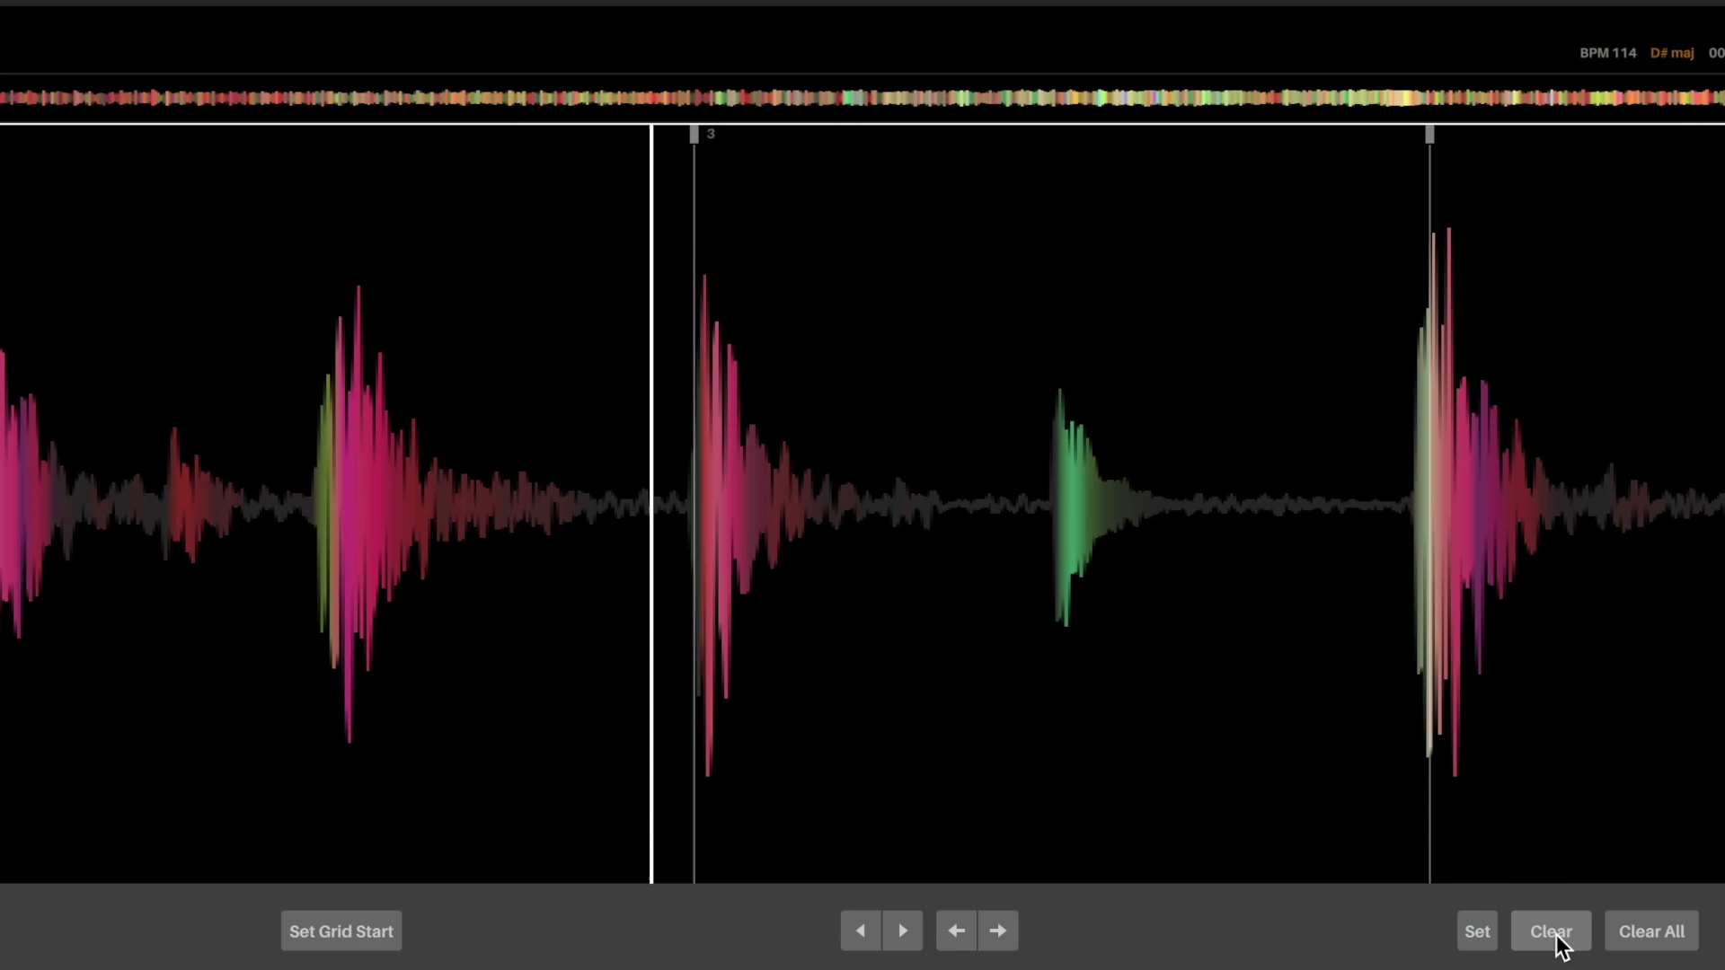
{"action": "left_click", "coordinate": [1653, 935]}
{"action": "left_click", "coordinate": [1656, 937]}
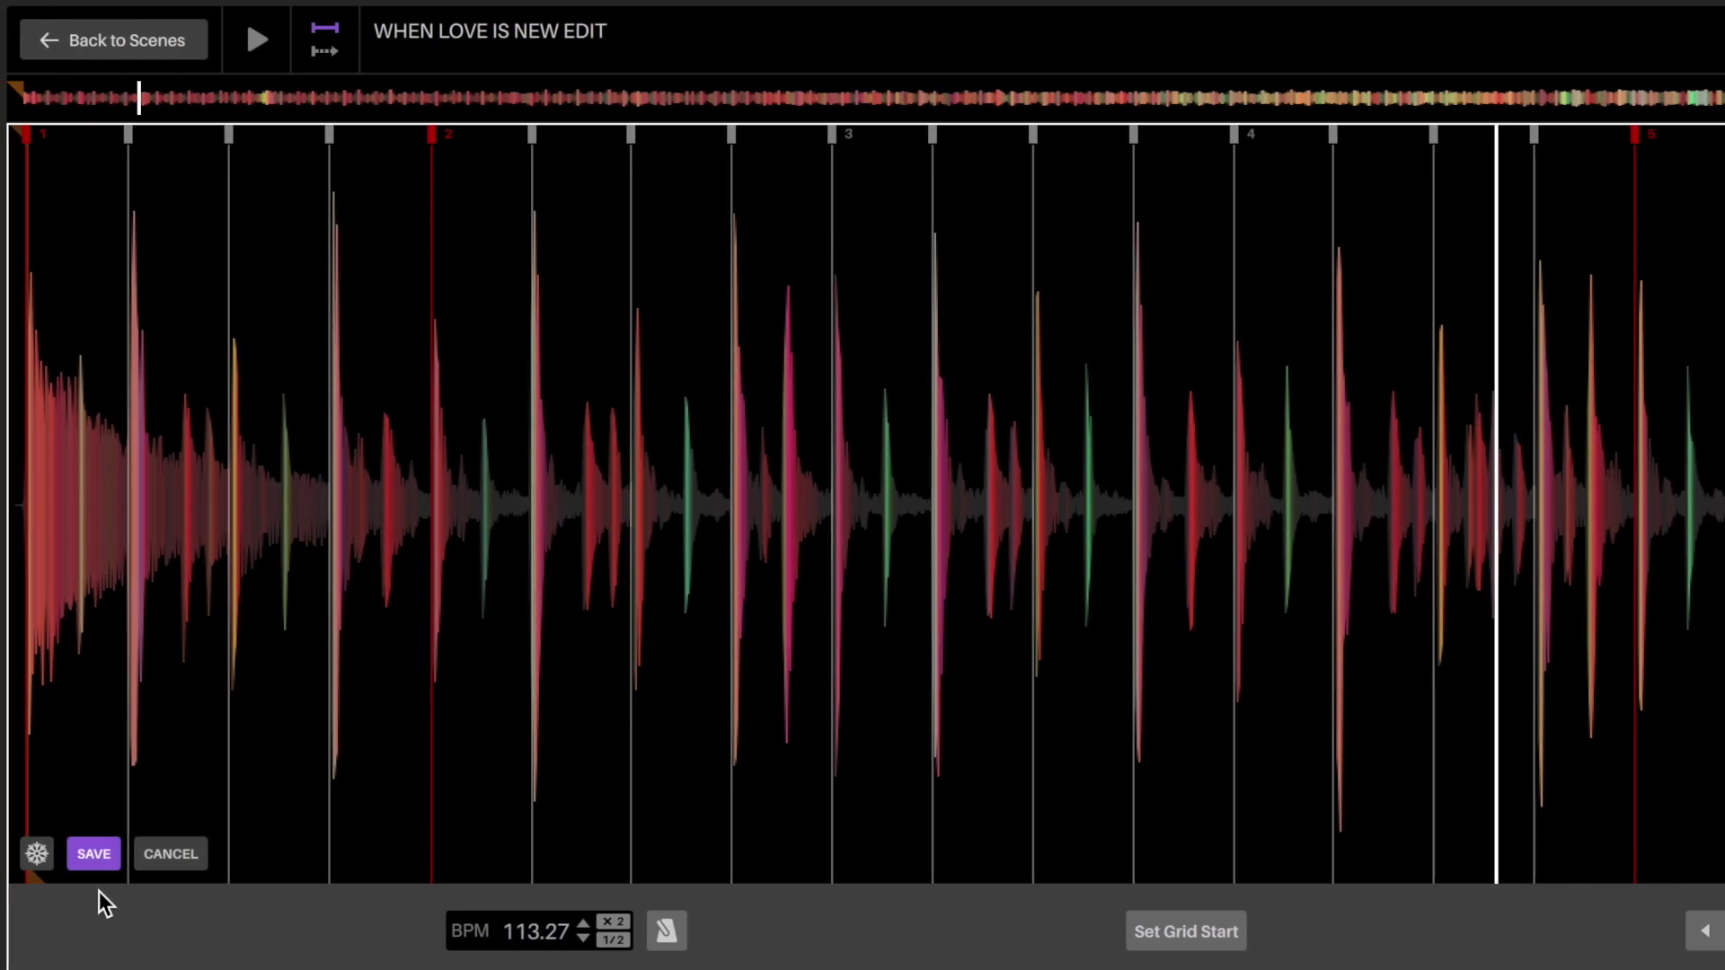
Save the 113.27 BPM beat grid, then reopen grid editing and pan across later beats to check it
{"action": "left_click", "coordinate": [94, 853]}
{"action": "left_click", "coordinate": [91, 855]}
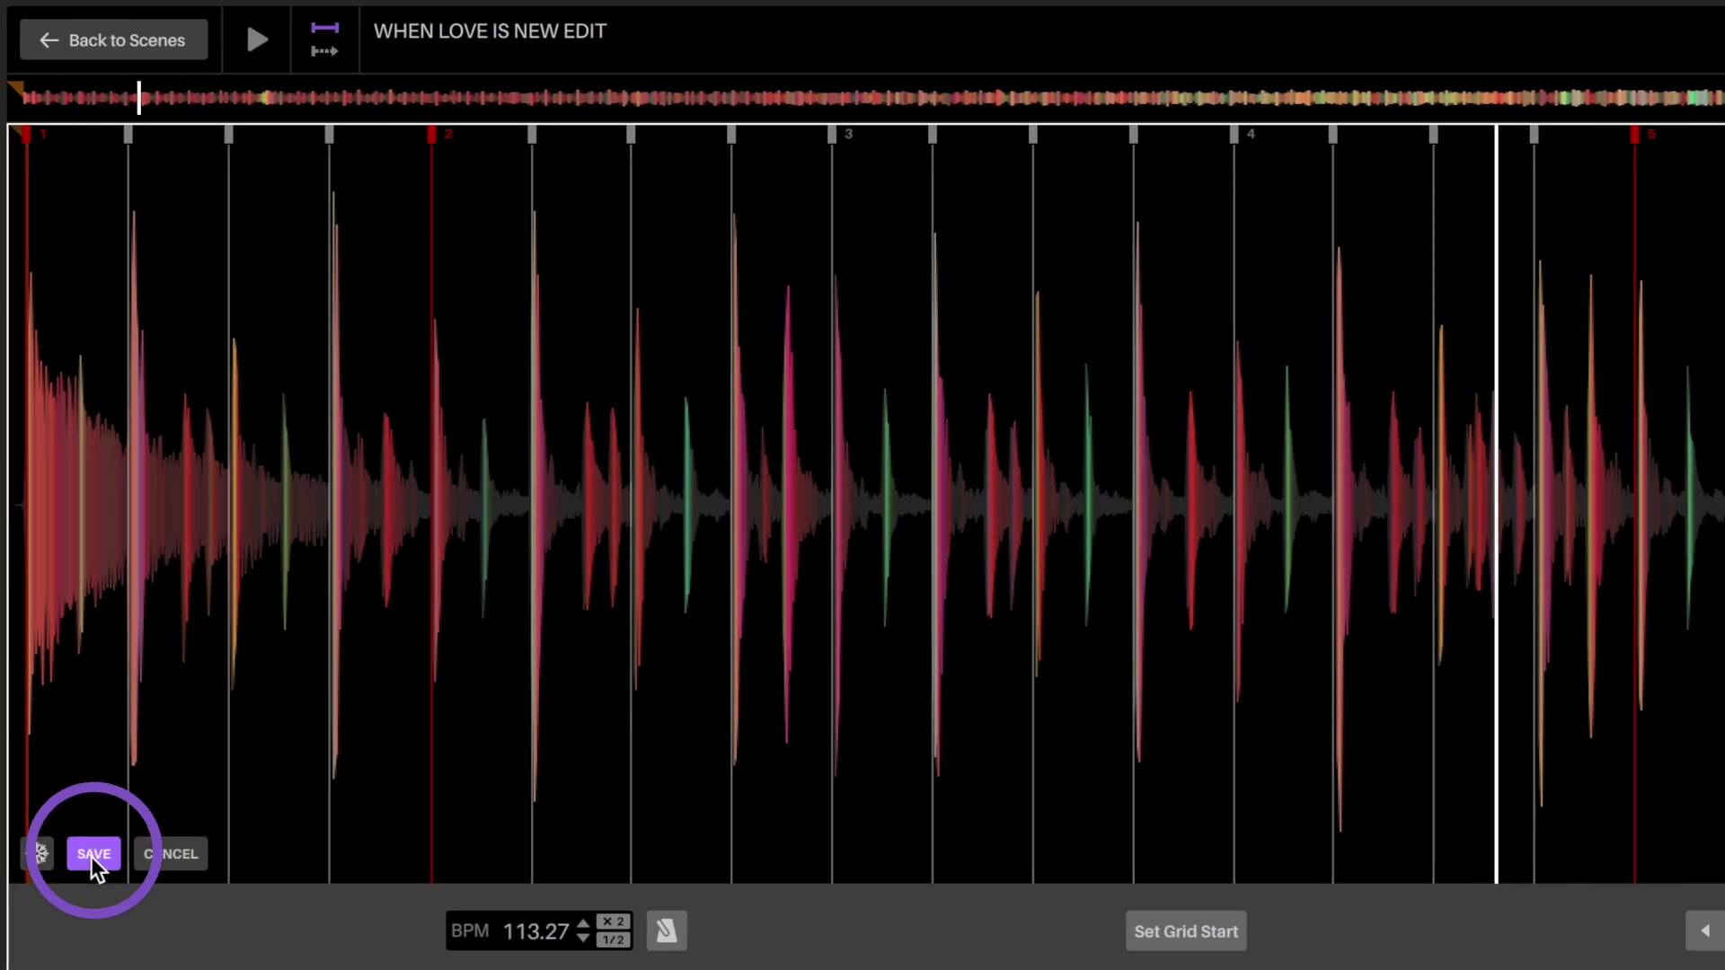
{"action": "left_click", "coordinate": [93, 855]}
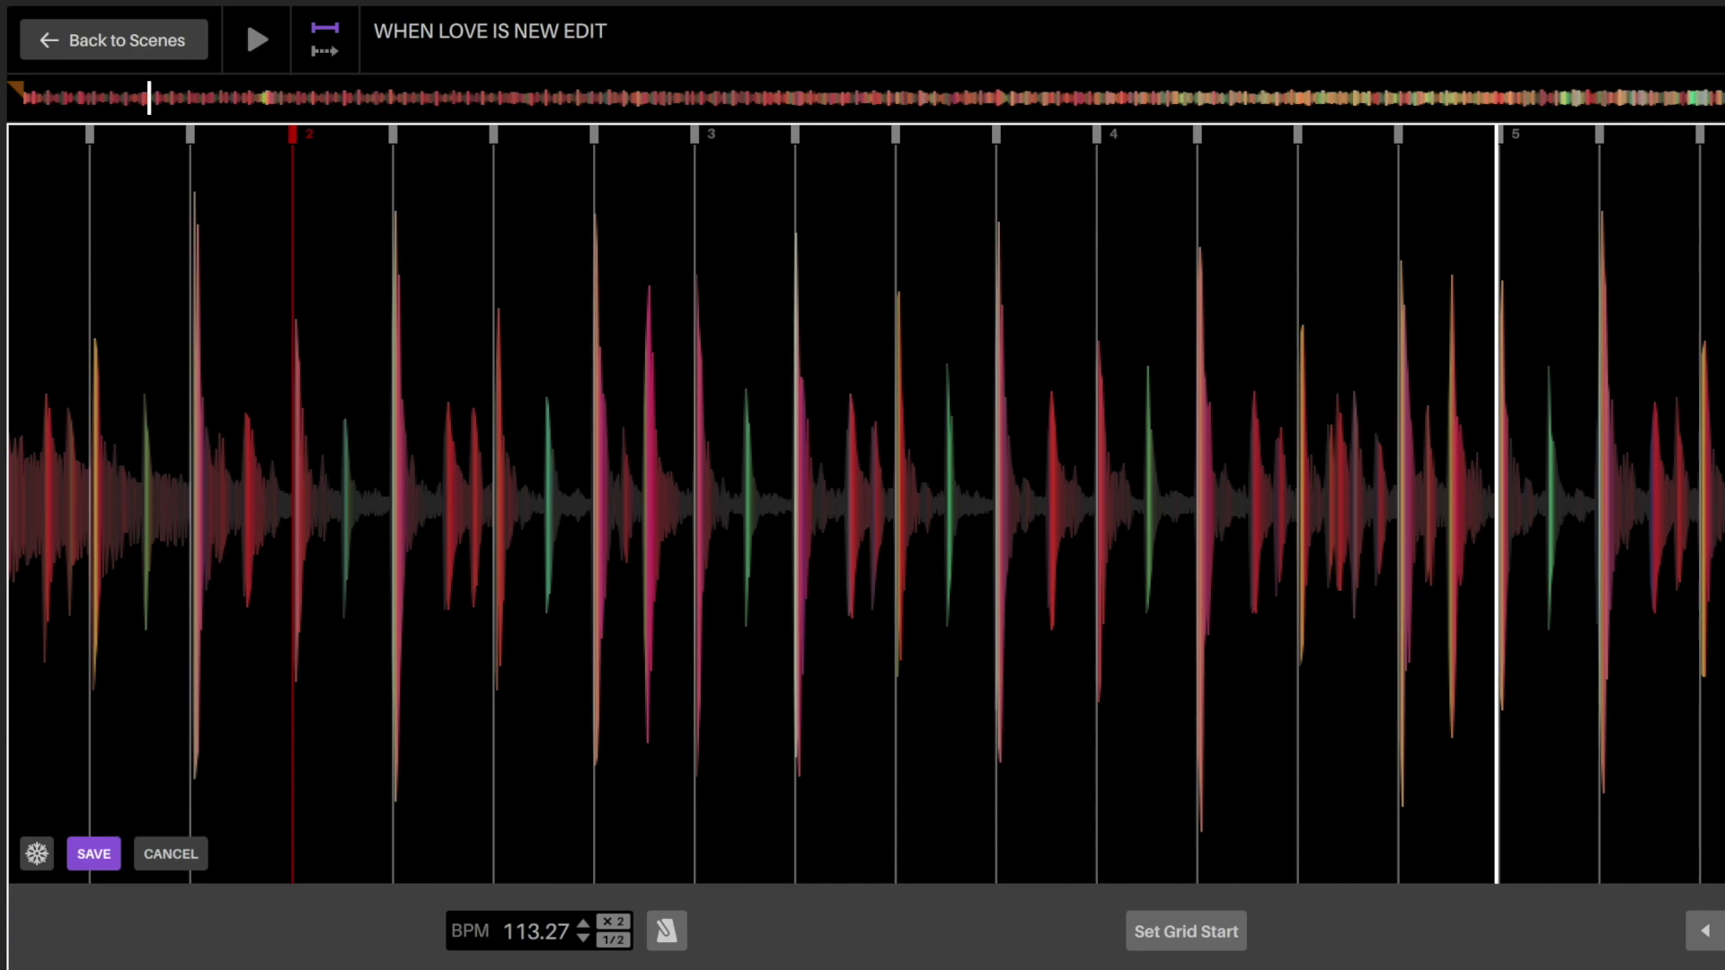
{"action": "left_click_drag", "start_coordinate": [1499, 134], "coordinate": [1497, 134]}
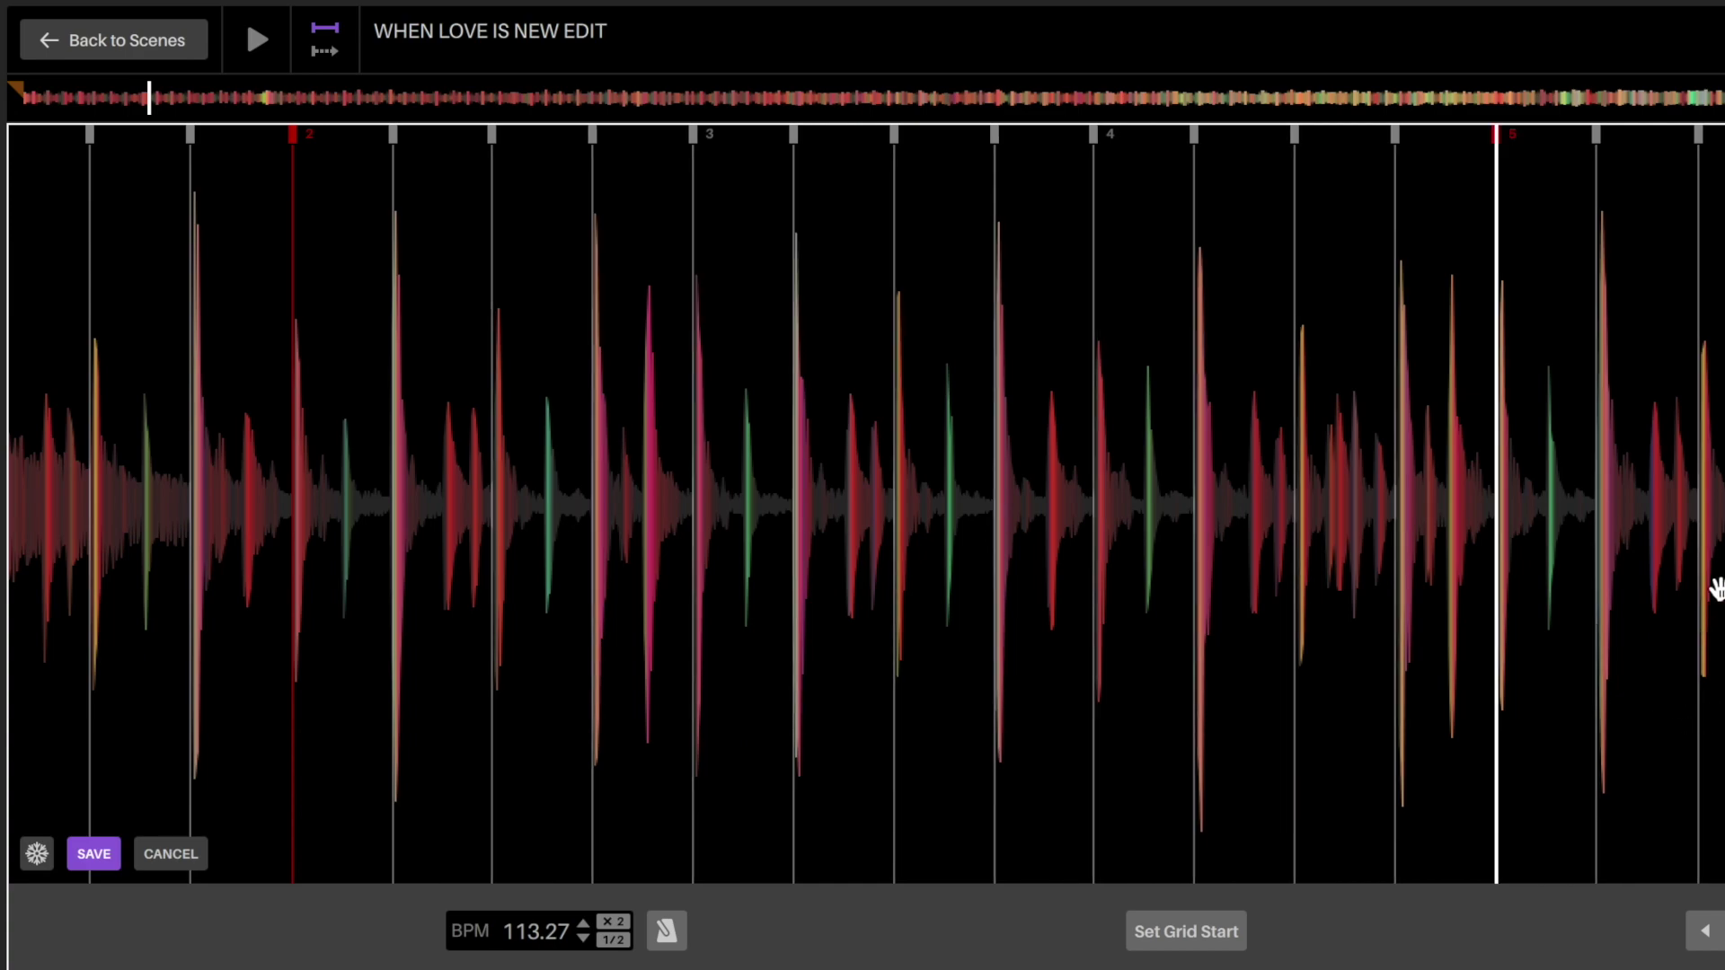
{"action": "left_click_drag", "start_coordinate": [1716, 589], "coordinate": [1724, 588]}
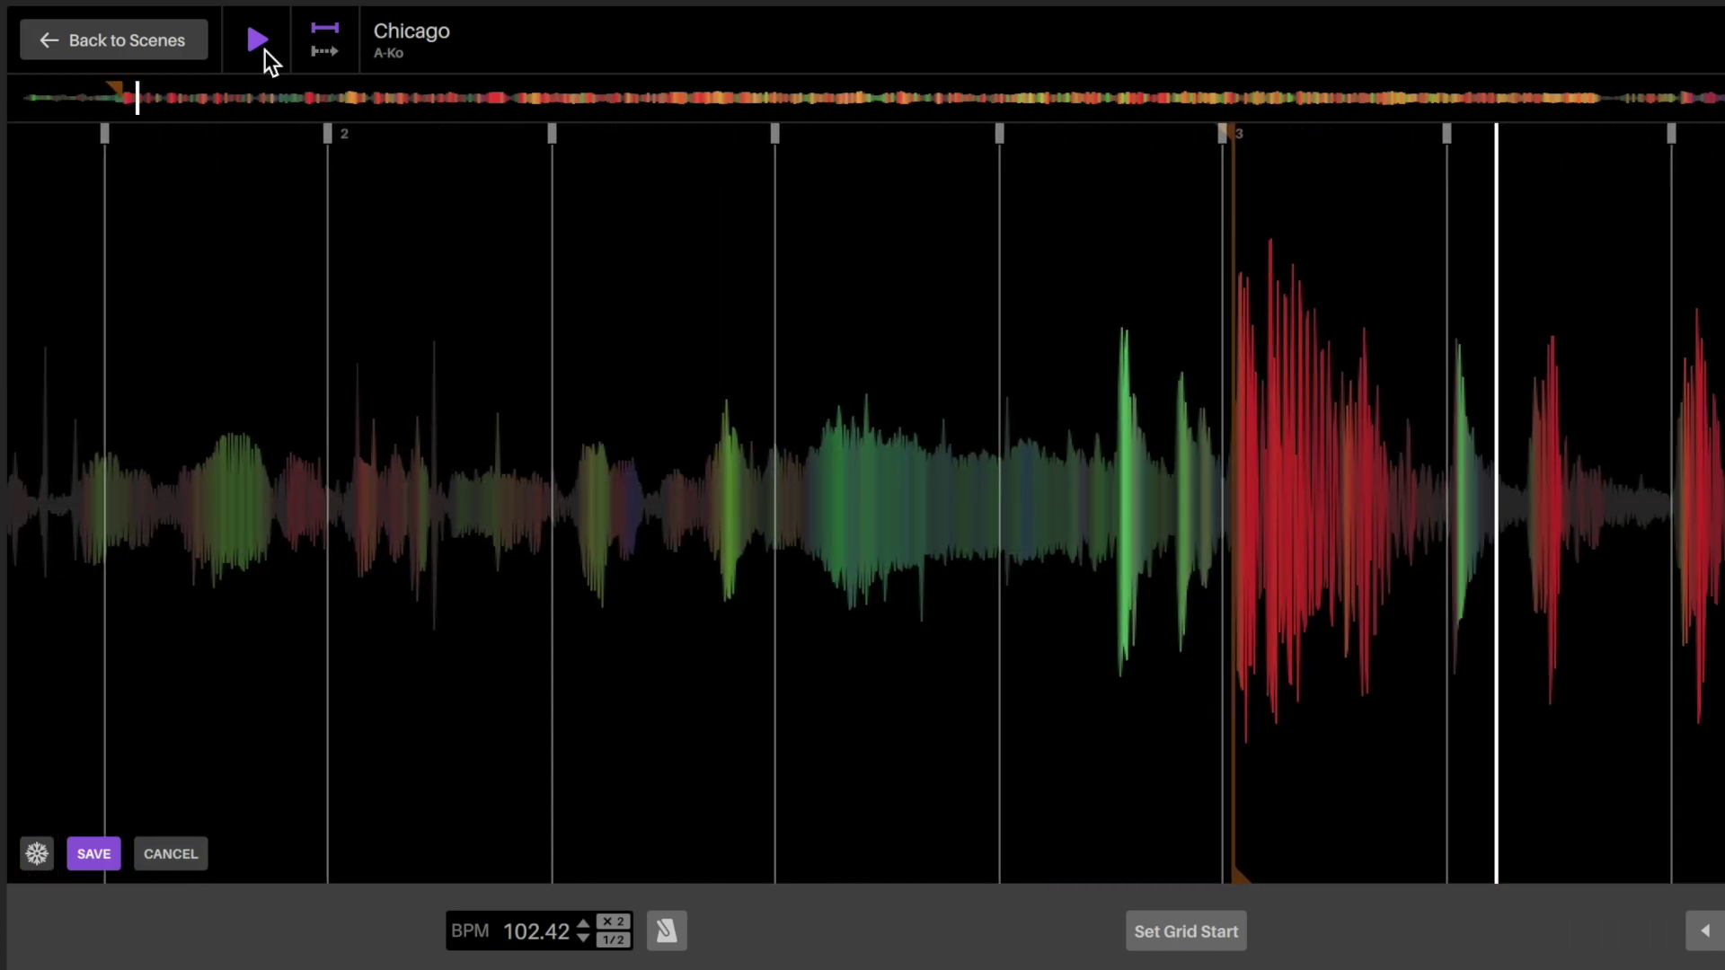
Pan Chicago's waveform back to its first loud downbeat and set the 102.42 BPM grid start there
{"action": "left_click_drag", "start_coordinate": [1016, 489], "coordinate": [1724, 611]}
{"action": "left_click_drag", "start_coordinate": [1224, 539], "coordinate": [1403, 549]}
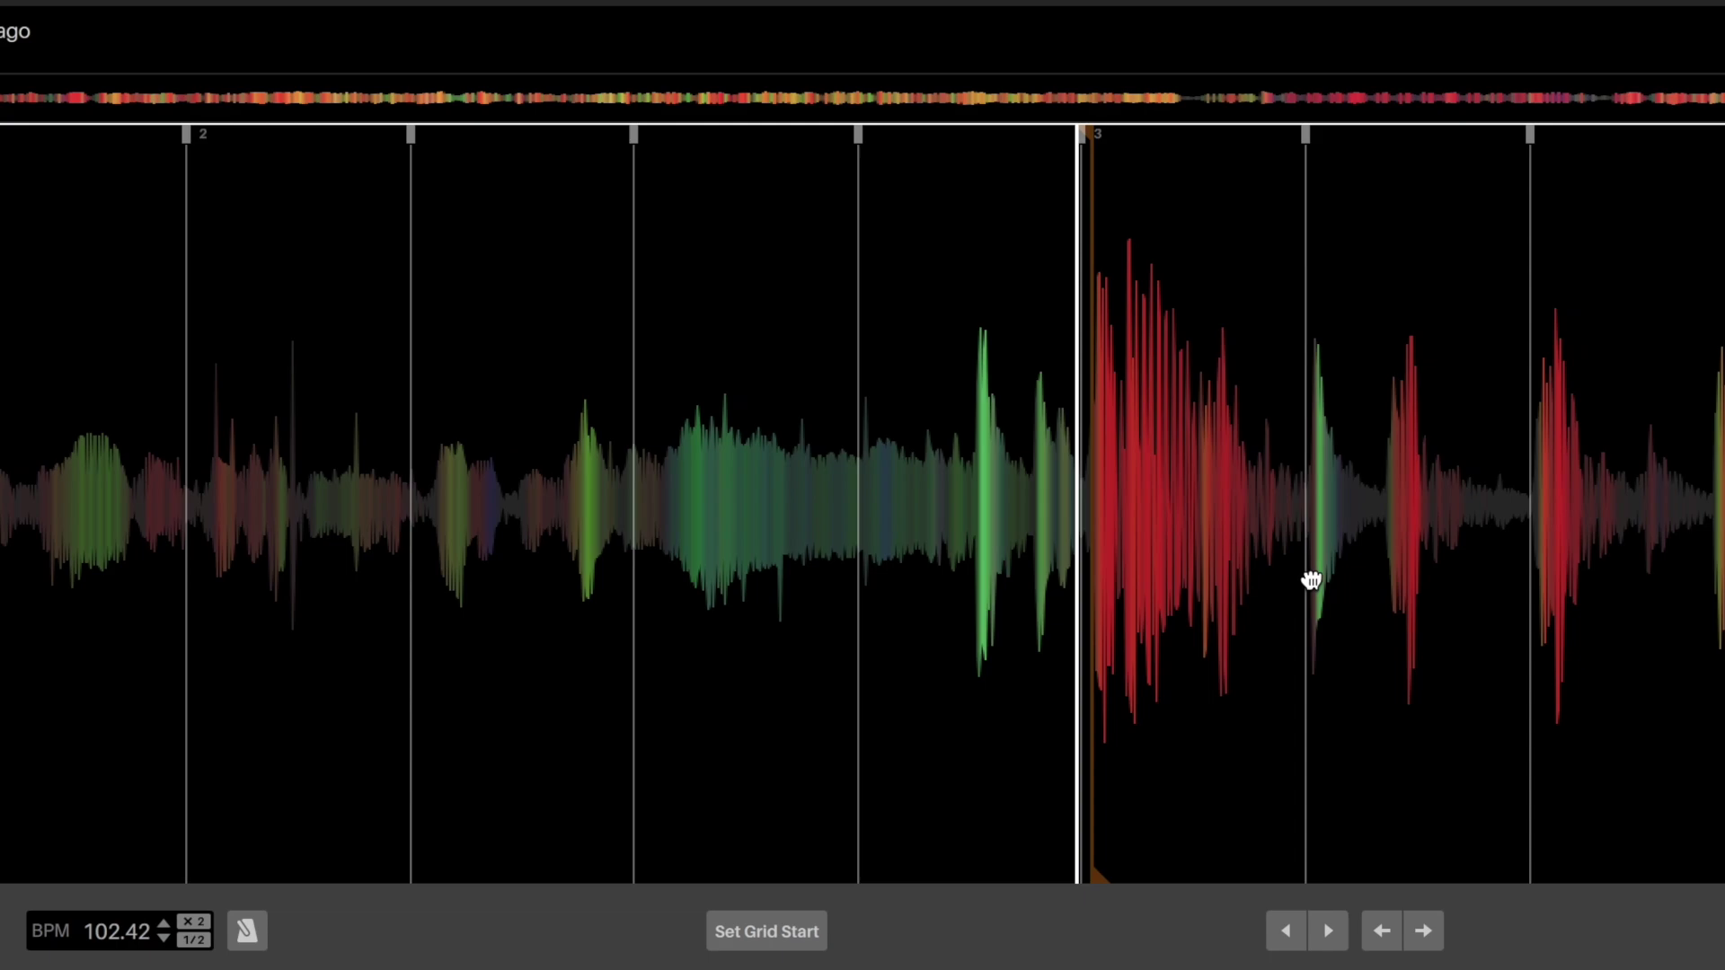
{"action": "left_click", "coordinate": [766, 932]}
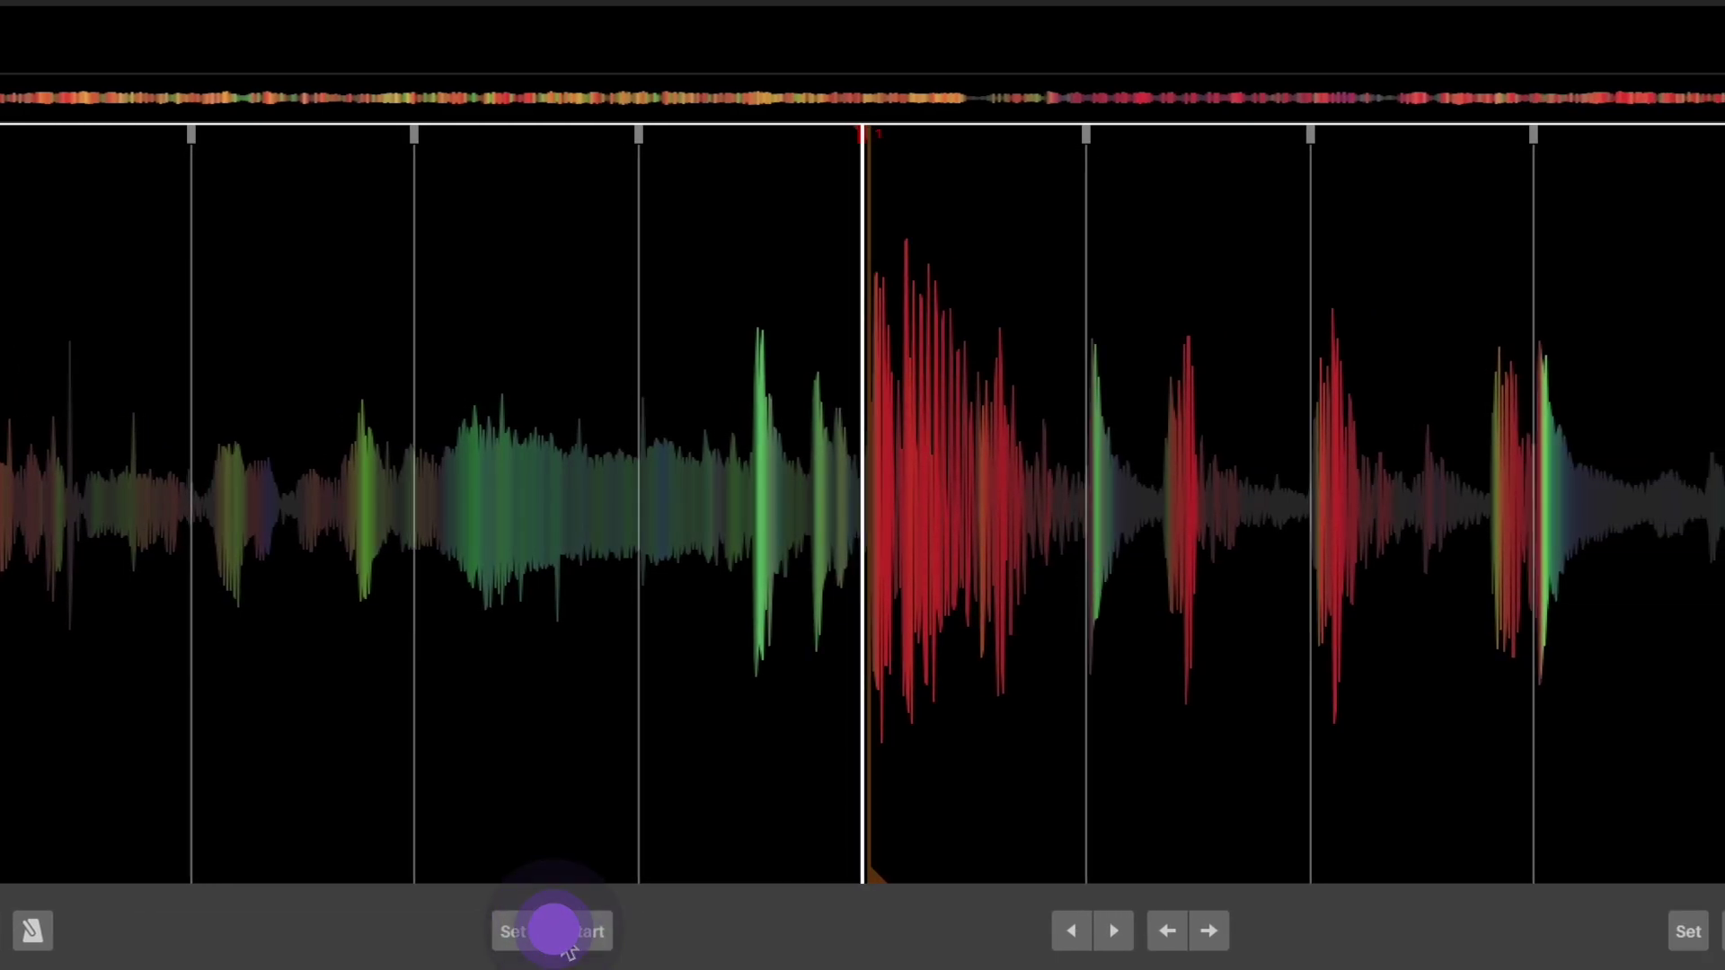
{"action": "left_click_drag", "start_coordinate": [1419, 365], "coordinate": [1453, 382]}
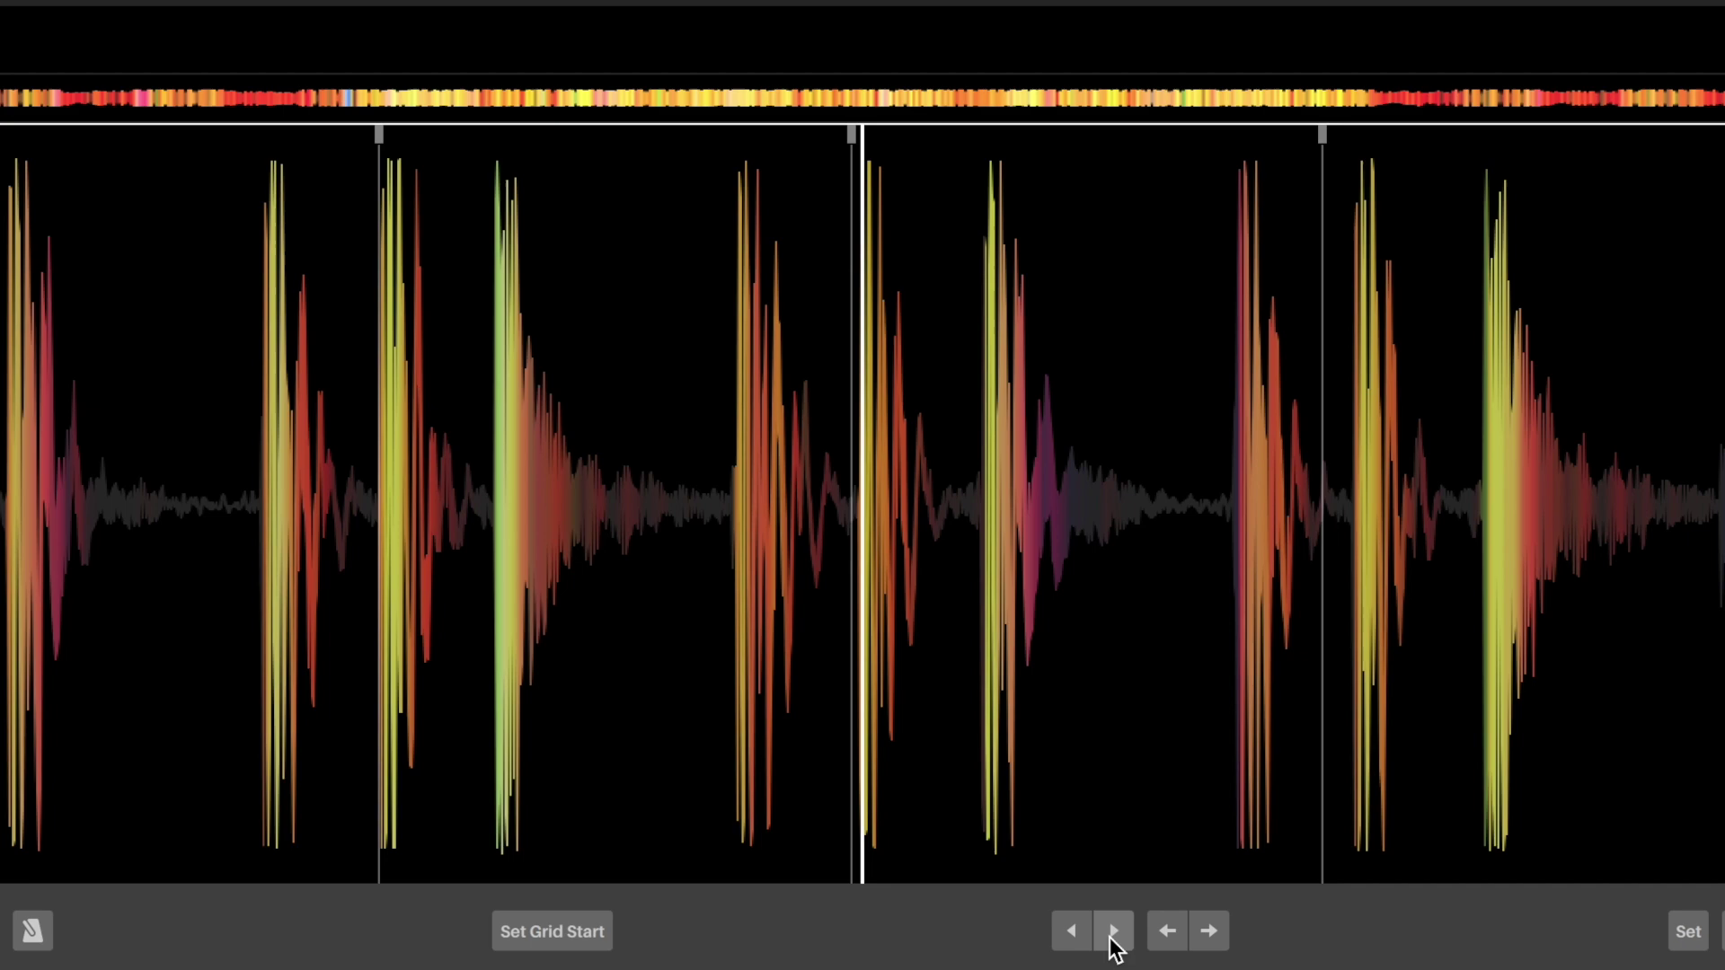
Widen Chicago's beat grid spacing in five small Adjust steps to match the drum hits
{"action": "left_click", "coordinate": [1114, 935]}
{"action": "left_click", "coordinate": [1112, 937]}
{"action": "left_click", "coordinate": [1114, 934]}
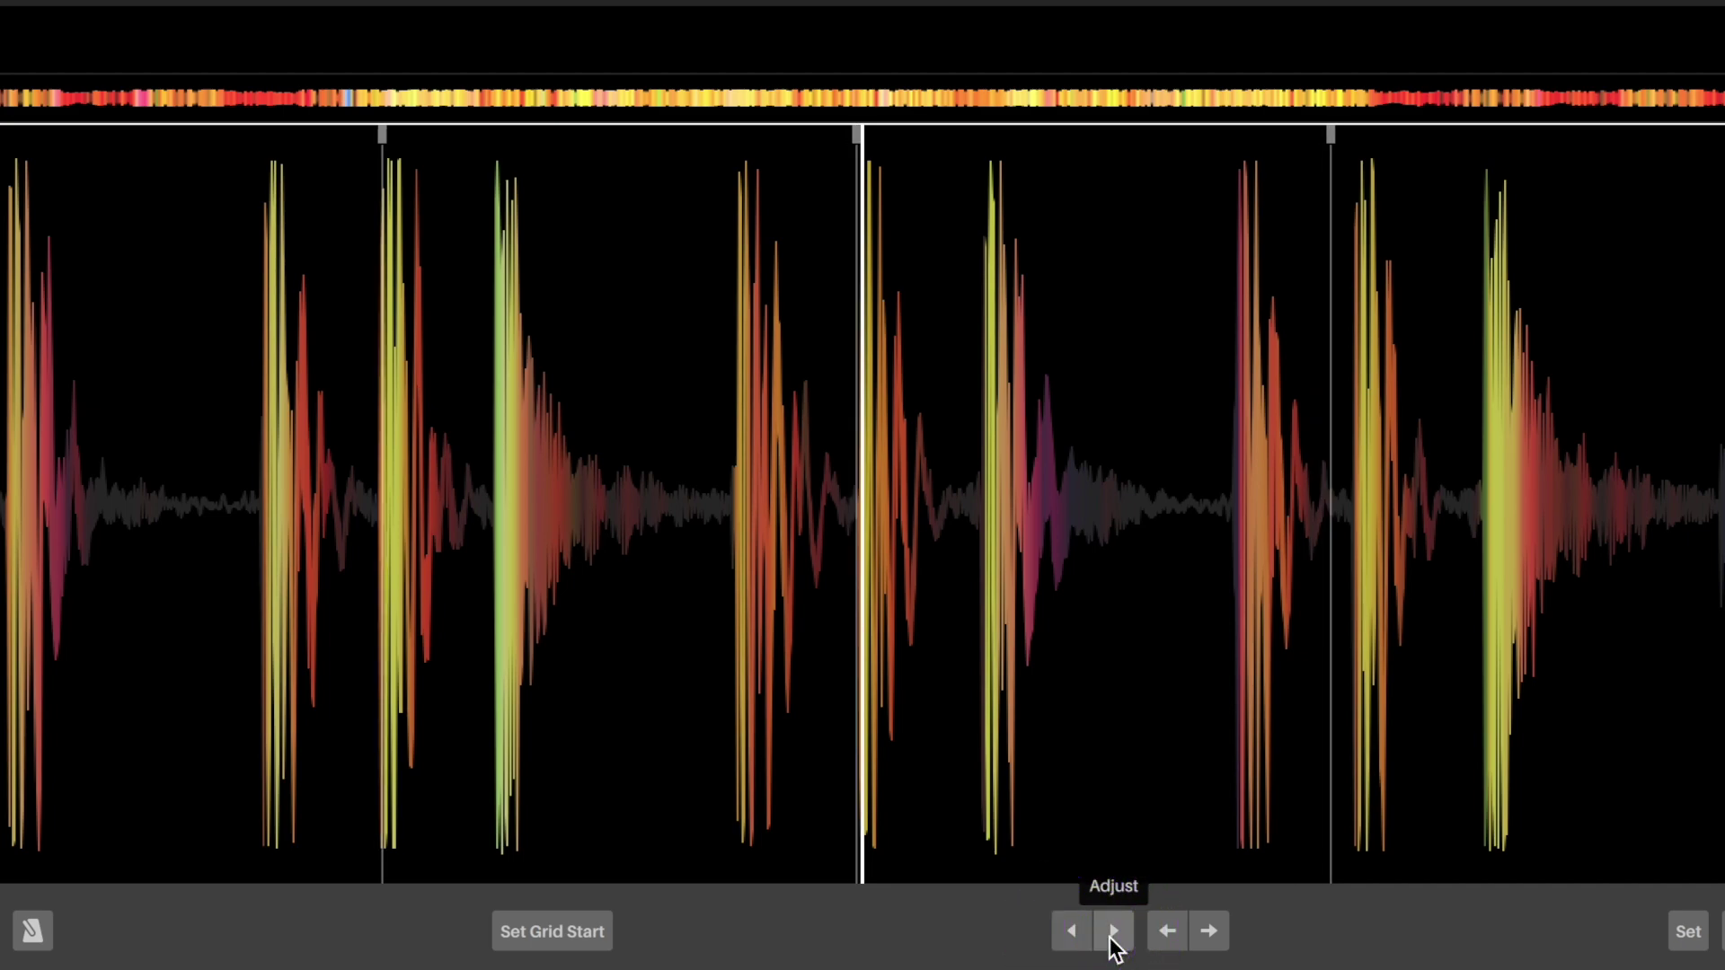
{"action": "left_click", "coordinate": [1115, 935]}
{"action": "left_click", "coordinate": [1114, 934]}
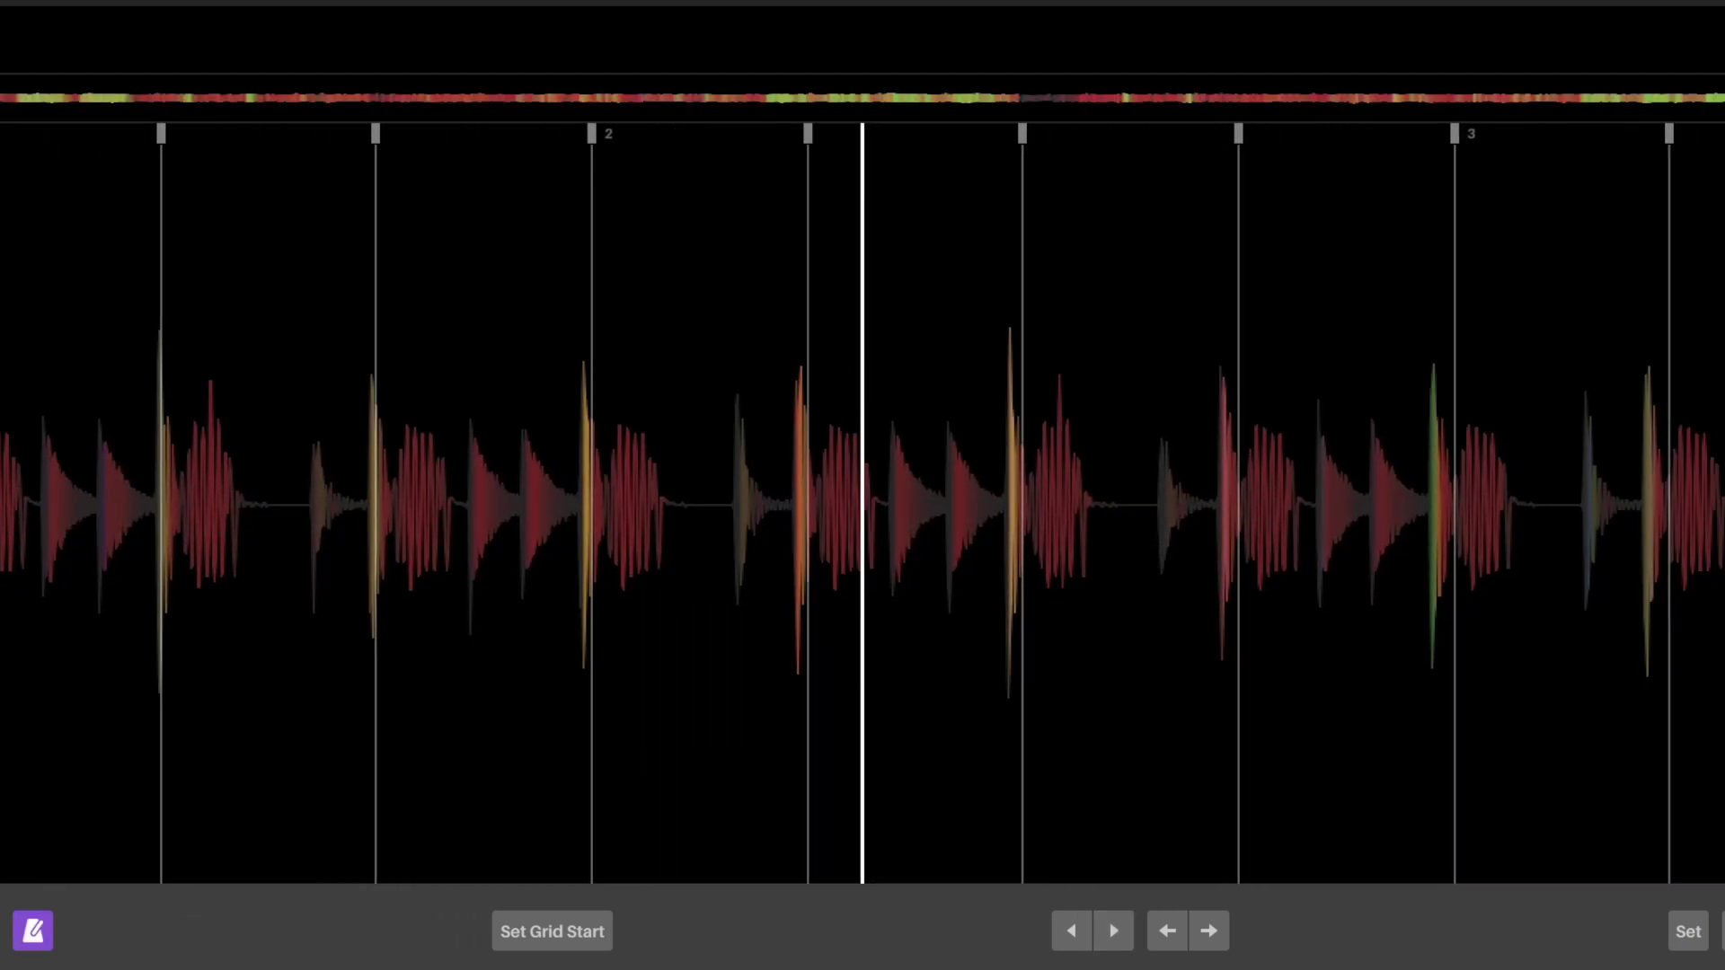
Stop playback, pan to where the tempo changes, and add a tempo marker there
{"action": "key", "text": "space"}
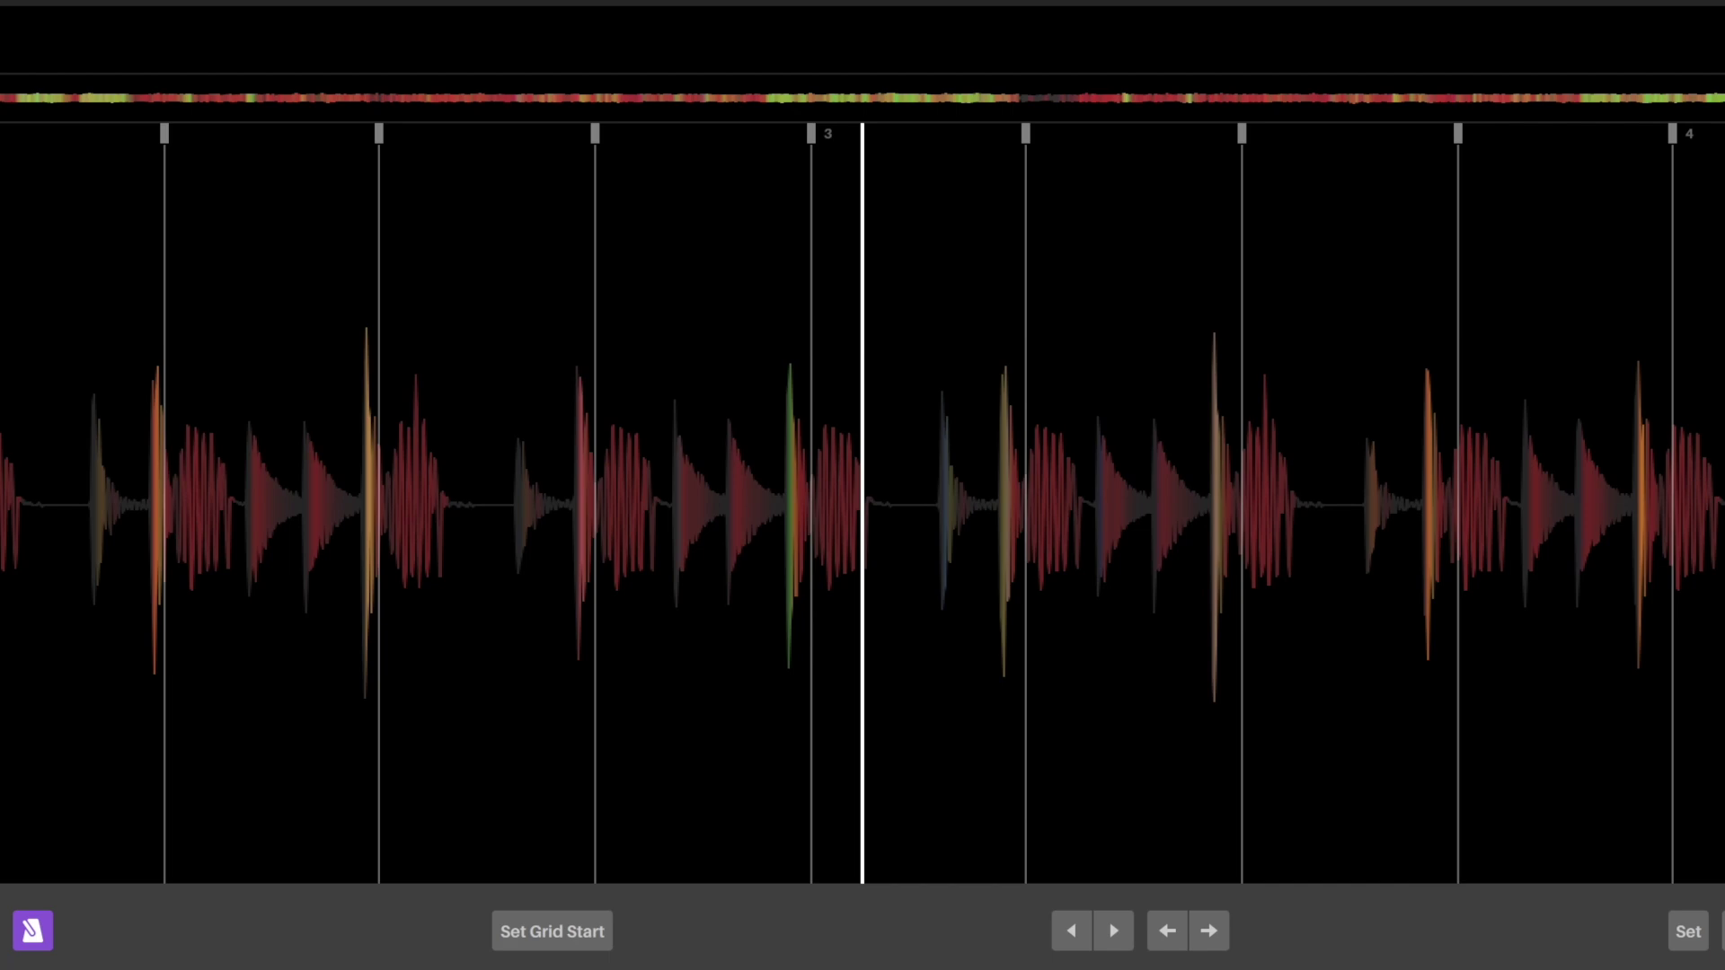
{"action": "mouse_move", "coordinate": [500, 531]}
{"action": "left_mouse_down"}
{"action": "mouse_move", "coordinate": [1271, 659]}
{"action": "mouse_move", "coordinate": [1028, 516]}
{"action": "mouse_move", "coordinate": [1117, 552]}
{"action": "left_mouse_up"}
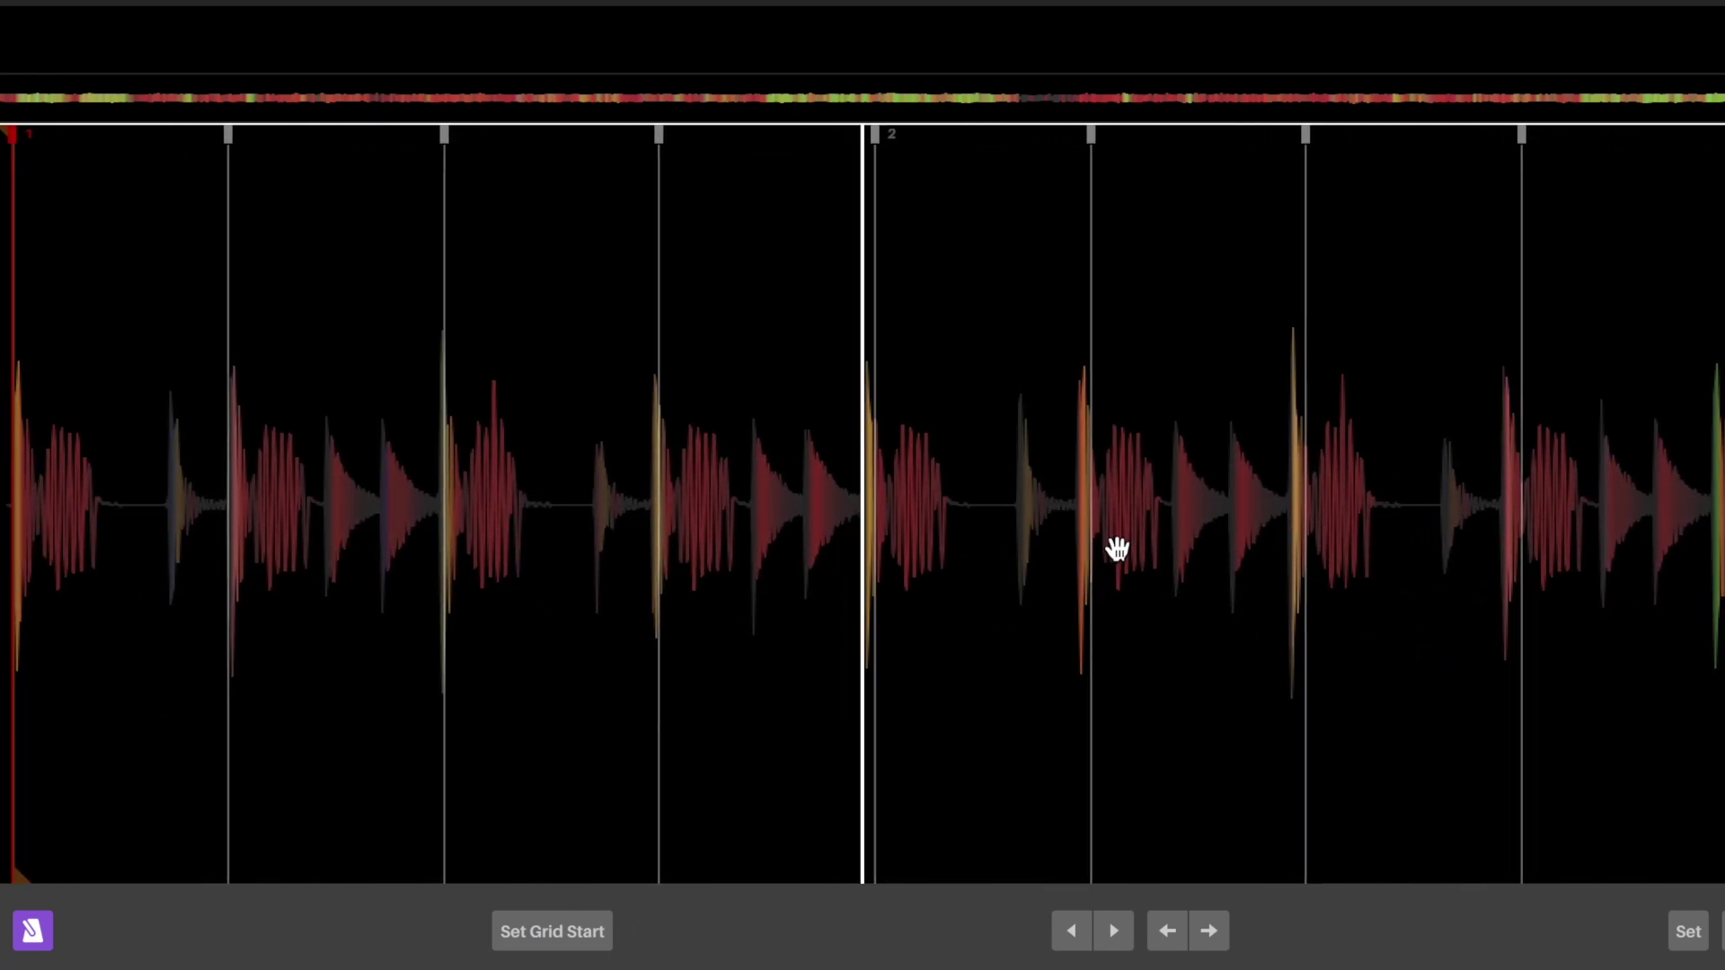
{"action": "left_click", "coordinate": [1689, 932]}
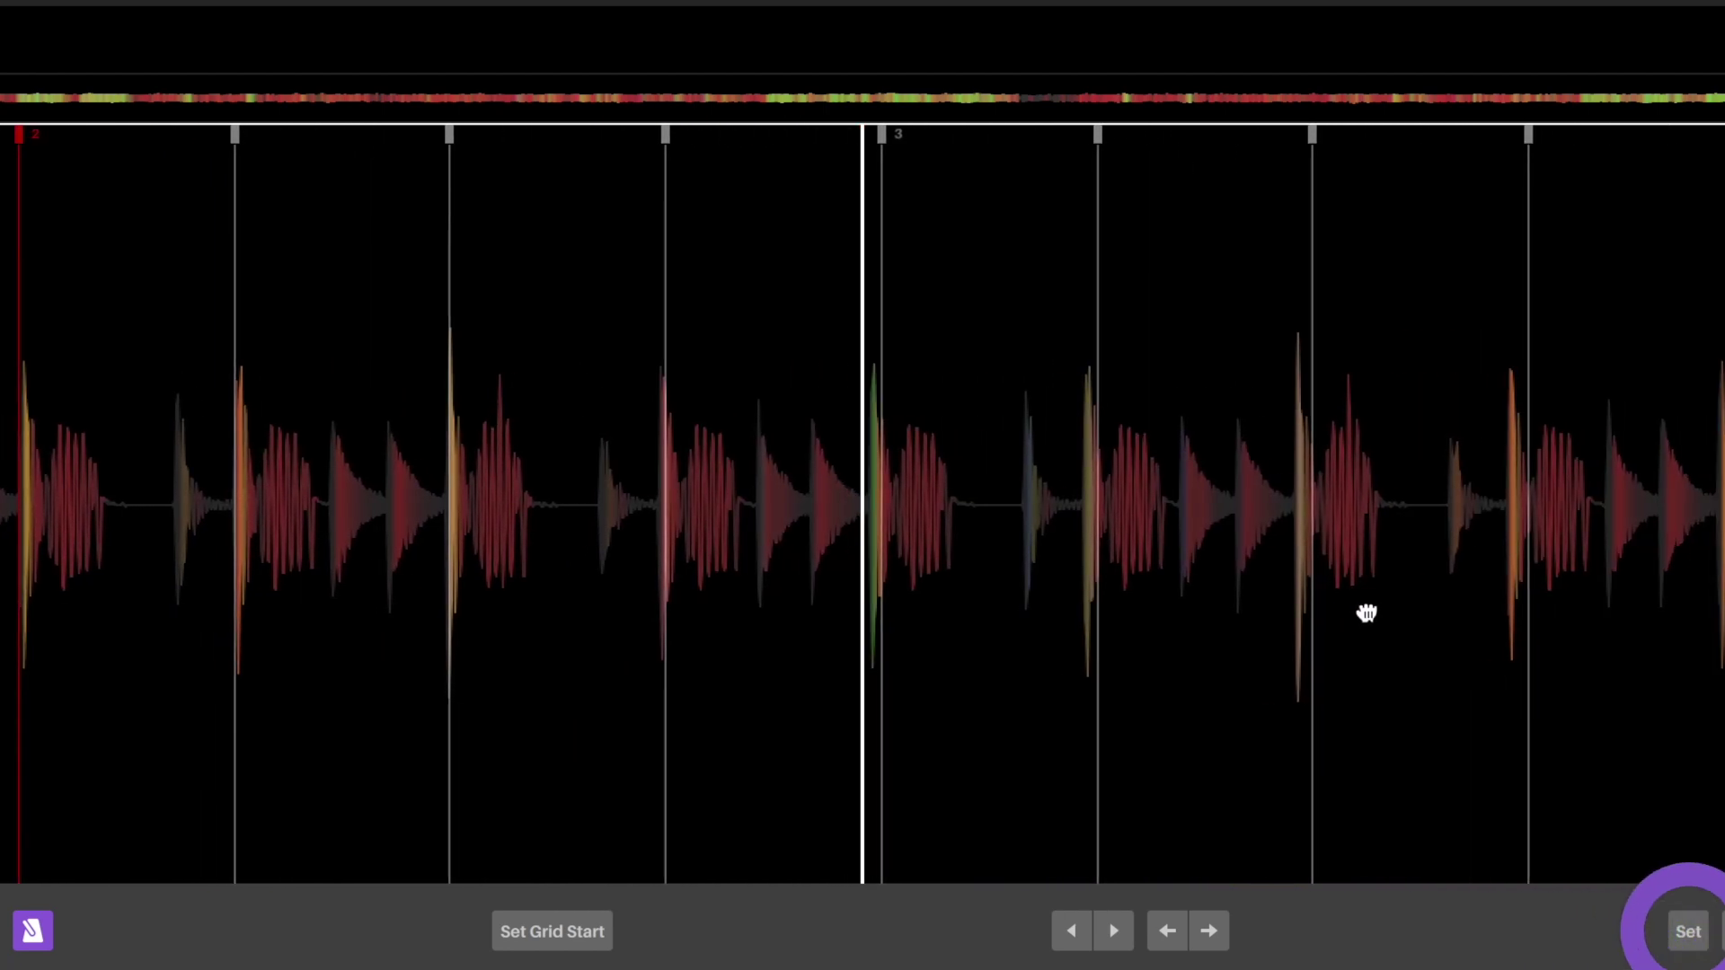